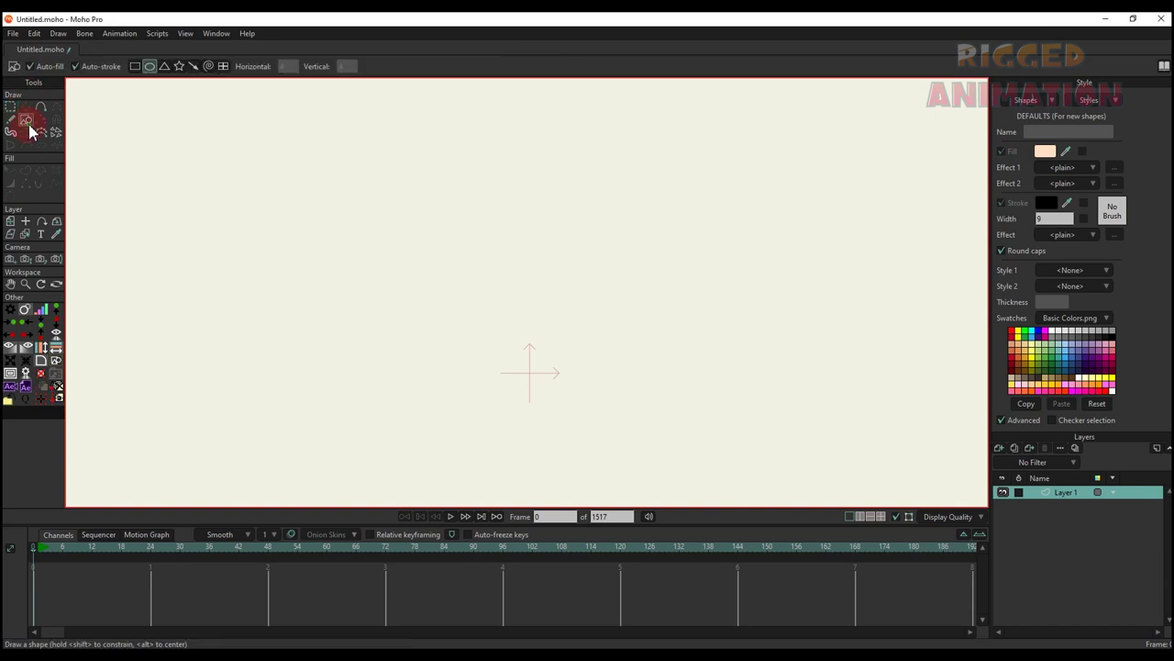
Draw a circle in the canvas's right half and give it a blue 000CFF stroke with no fill
{"action": "left_click_drag", "start_coordinate": [836, 299], "coordinate": [798, 263]}
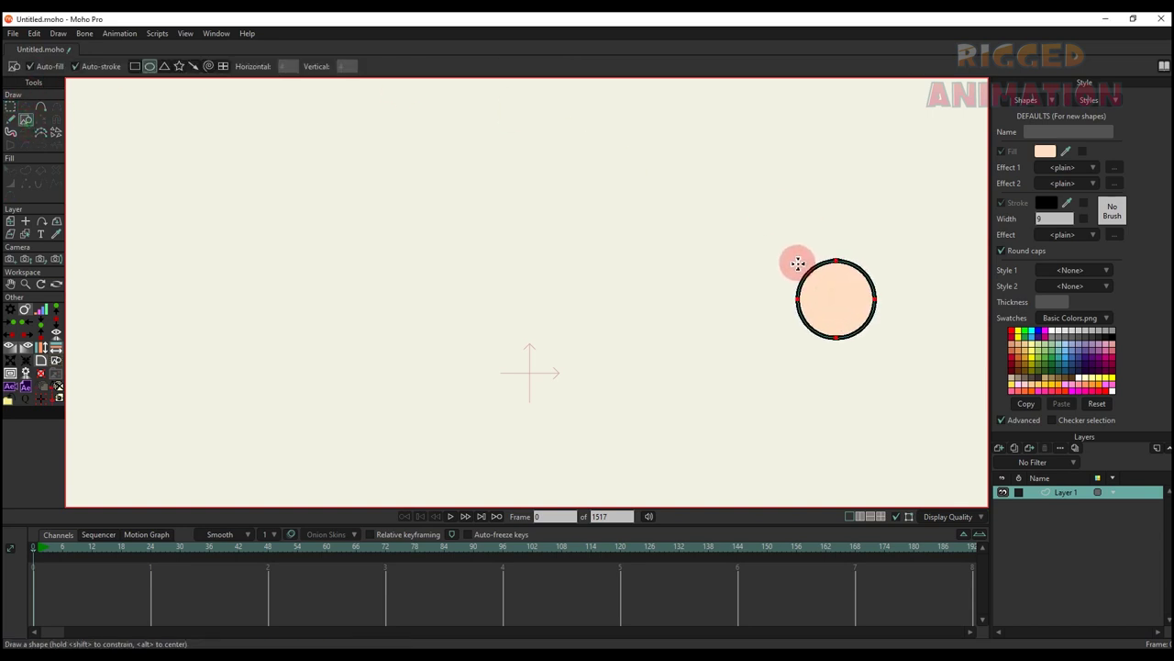
{"action": "key", "text": "q"}
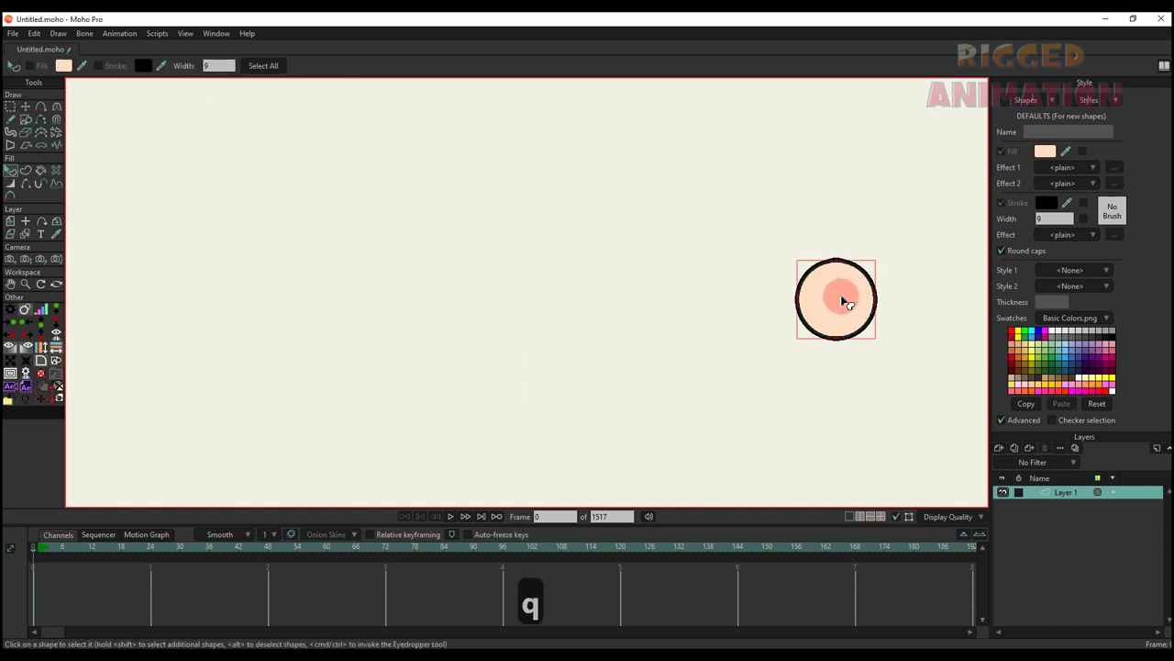
{"action": "left_click", "coordinate": [1049, 215]}
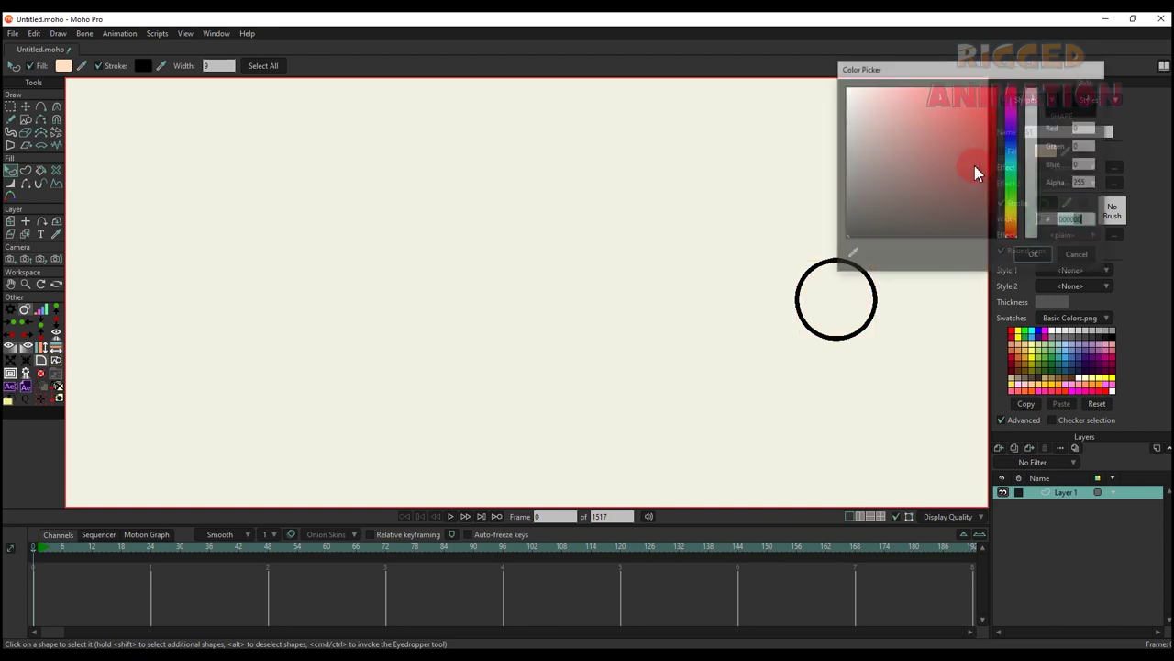
{"action": "left_click", "coordinate": [1012, 139]}
{"action": "left_click", "coordinate": [1035, 257]}
Duplicate the blue circle and shrink the copy to a small dot at its center
{"action": "key", "text": "t"}
{"action": "left_click_drag", "start_coordinate": [826, 257], "coordinate": [787, 237]}
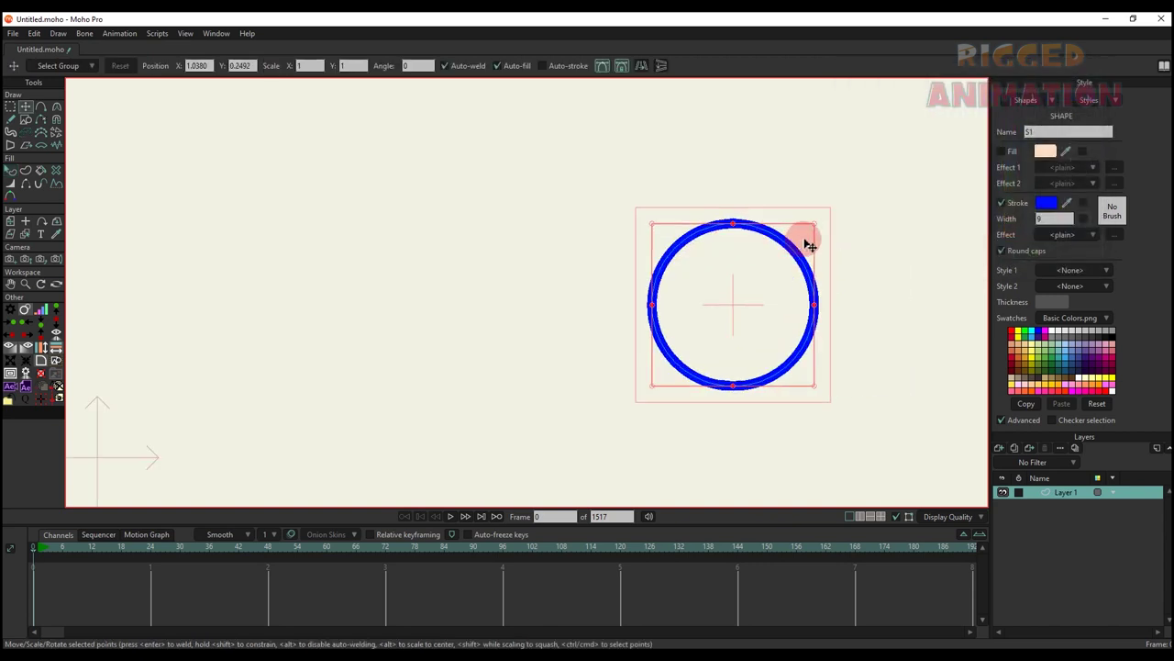
{"action": "key", "text": "ctrl+c"}
{"action": "key", "text": "ctrl+v"}
{"action": "left_click_drag", "start_coordinate": [814, 225], "coordinate": [741, 294]}
{"action": "scroll", "coordinate": [739, 295], "scroll_direction": "down", "scroll_amount": 3}
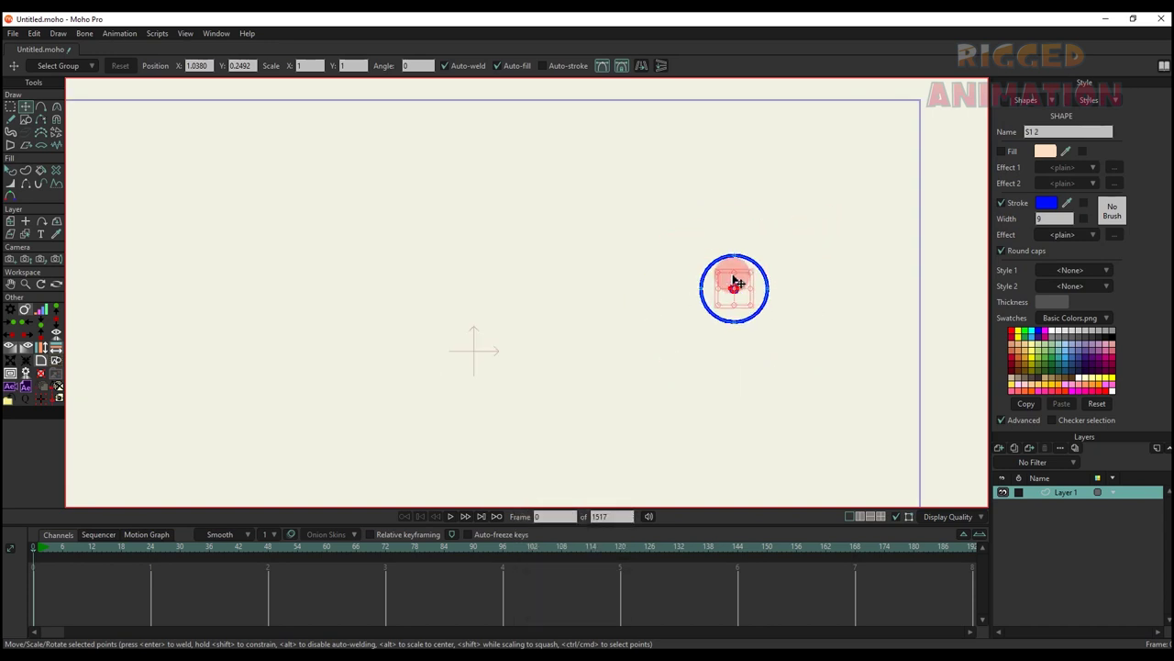
Duplicate the circle and its center dot, placing a slightly smaller copy to the left as the elbow joint
{"action": "key", "text": "g"}
{"action": "left_click_drag", "start_coordinate": [666, 217], "coordinate": [842, 393]}
{"action": "key", "text": "ctrl+c"}
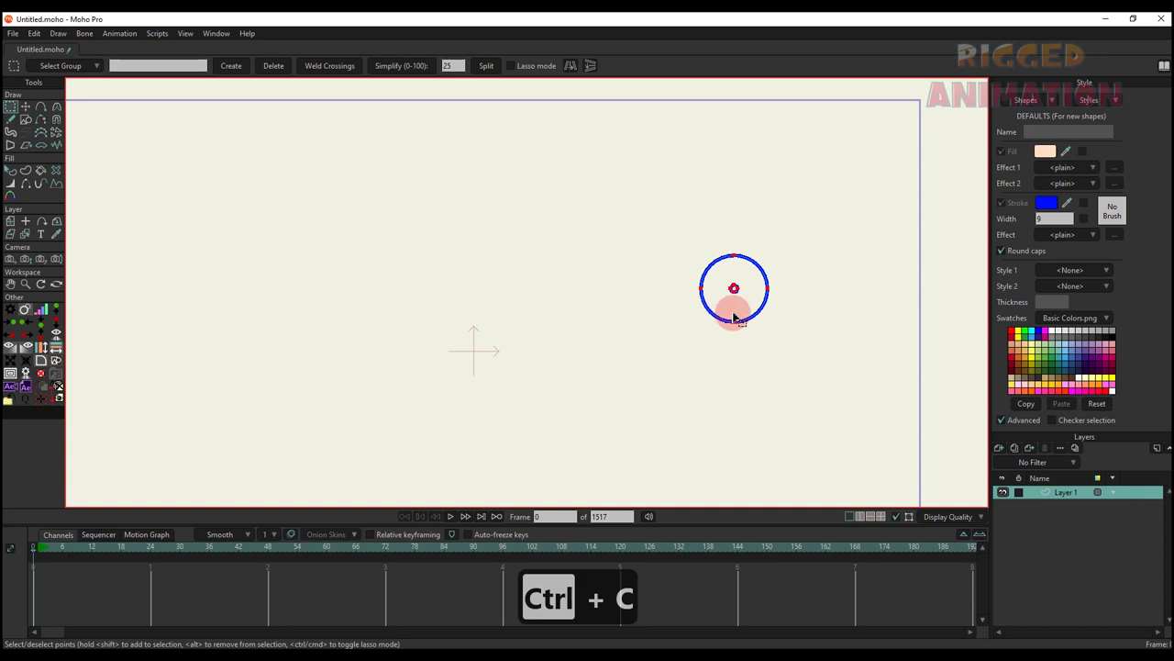
{"action": "key", "text": "ctrl+v"}
{"action": "left_click_drag", "start_coordinate": [741, 293], "coordinate": [559, 309]}
{"action": "scroll", "coordinate": [550, 314], "scroll_direction": "up", "scroll_amount": 2}
{"action": "scroll", "coordinate": [700, 312], "scroll_direction": "down", "scroll_amount": 2}
{"action": "scroll", "coordinate": [588, 310], "scroll_direction": "up", "scroll_amount": 2}
Duplicate the elbow circle and dot, placing an even smaller copy further left as the wrist joint
{"action": "key", "text": "g"}
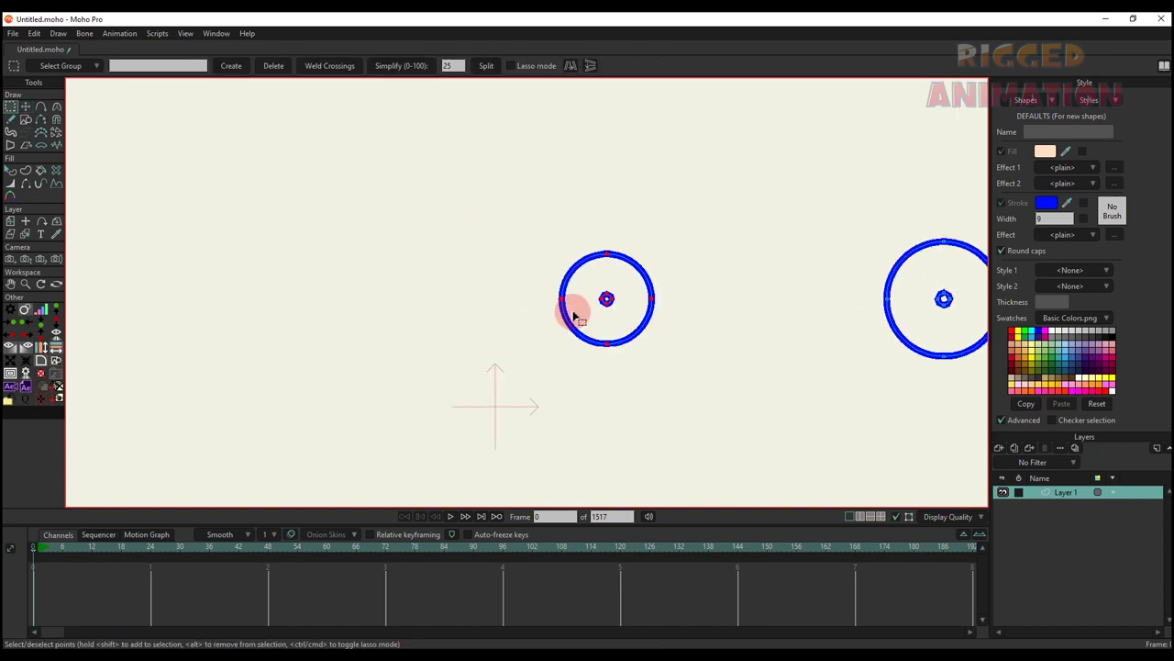
{"action": "key", "text": "ctrl+c"}
{"action": "key", "text": "ctrl+v"}
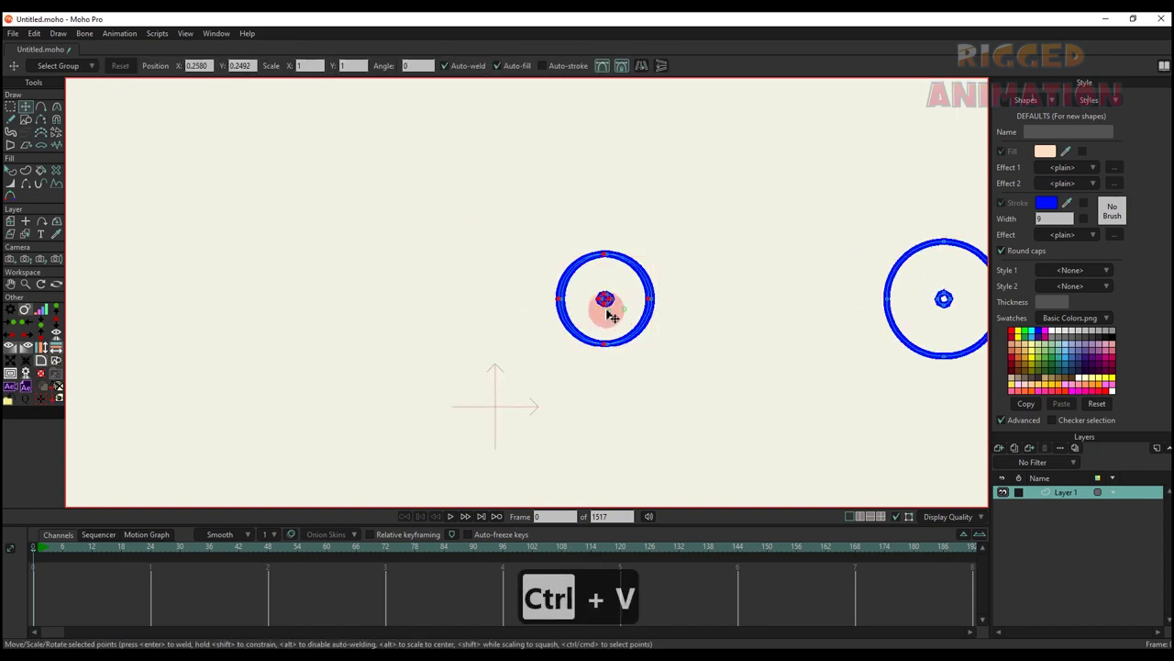
{"action": "left_click_drag", "start_coordinate": [608, 306], "coordinate": [314, 339]}
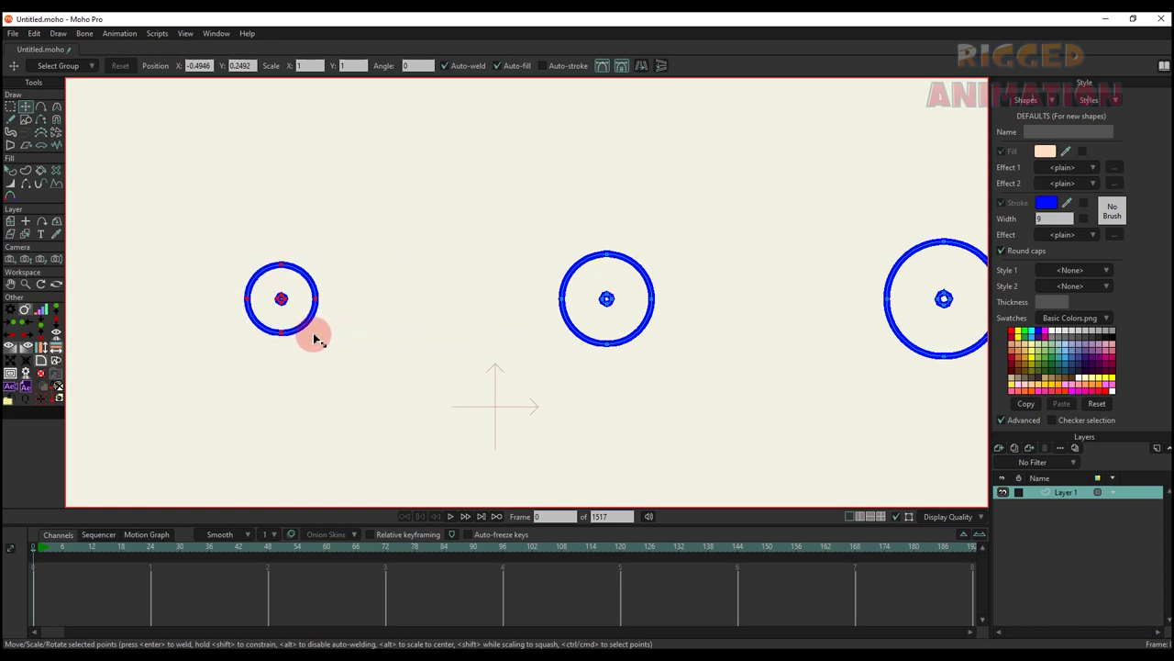
{"action": "scroll", "coordinate": [488, 340], "scroll_direction": "down", "scroll_amount": 2}
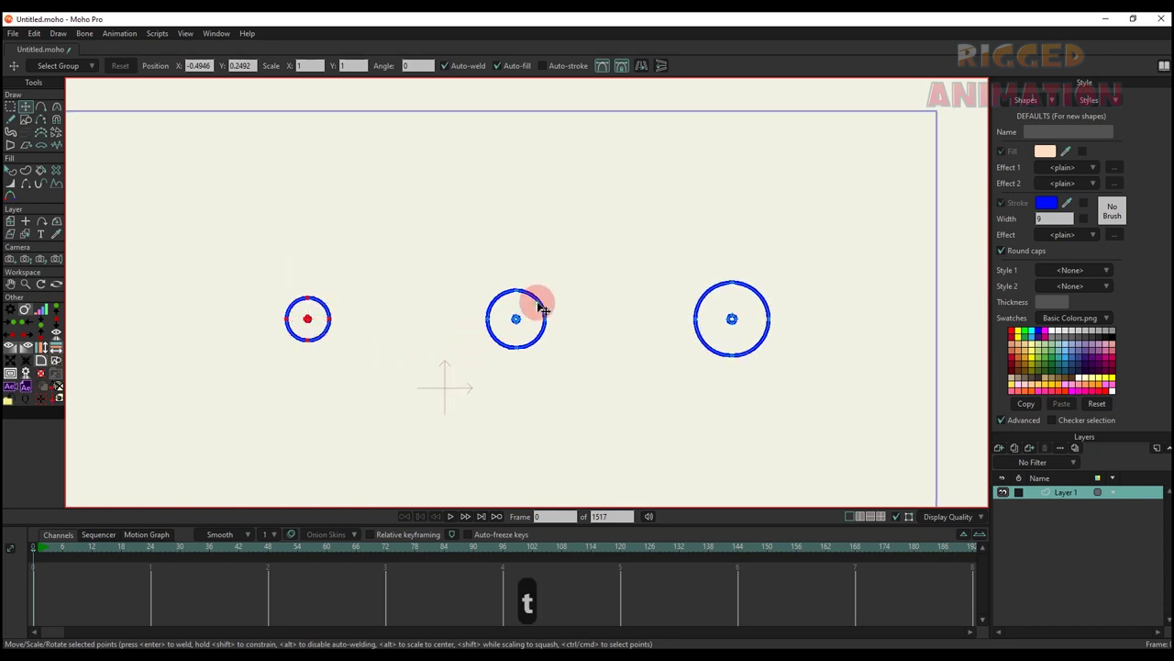
Copy the outer circles of the shoulder and elbow into a new vector layer named "upper arm"
{"action": "double_click", "coordinate": [703, 295], "text": "shift"}
{"action": "key", "text": "ctrl+c"}
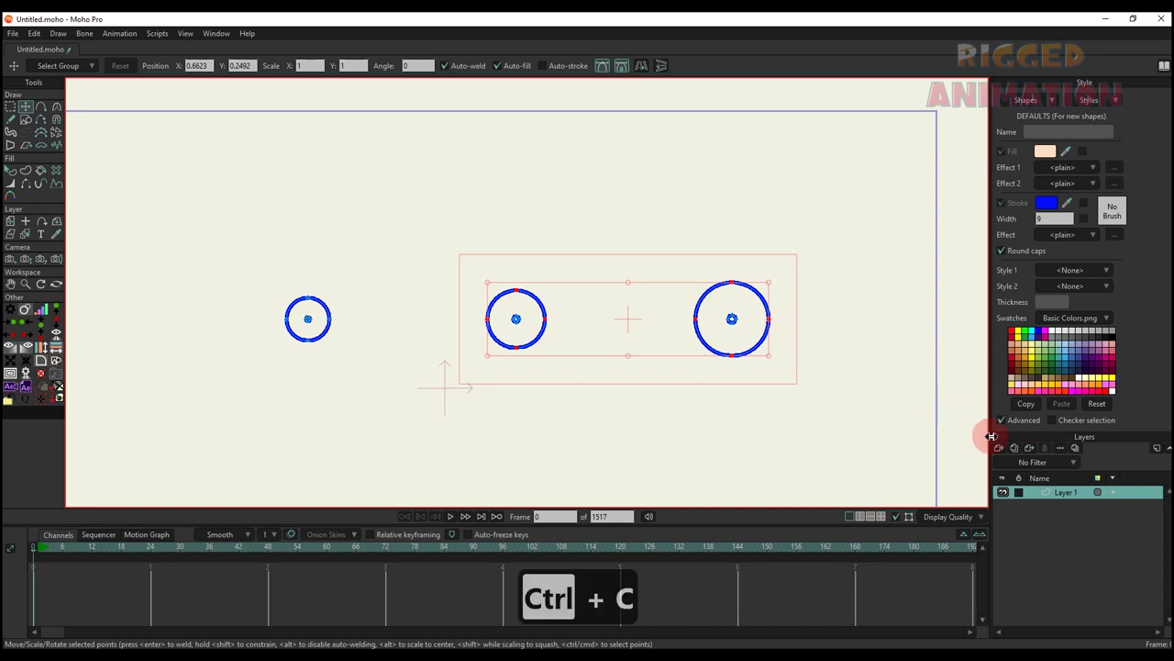
{"action": "left_click", "coordinate": [999, 447]}
{"action": "left_click", "coordinate": [1067, 514]}
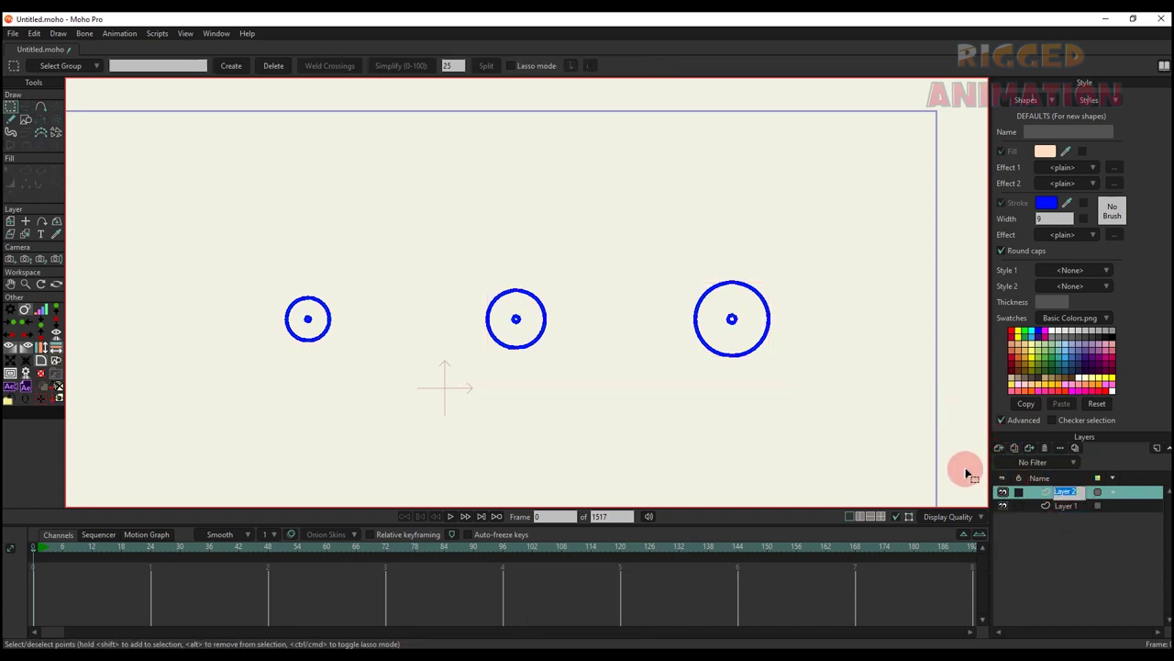
{"action": "type", "text": "upper a"}
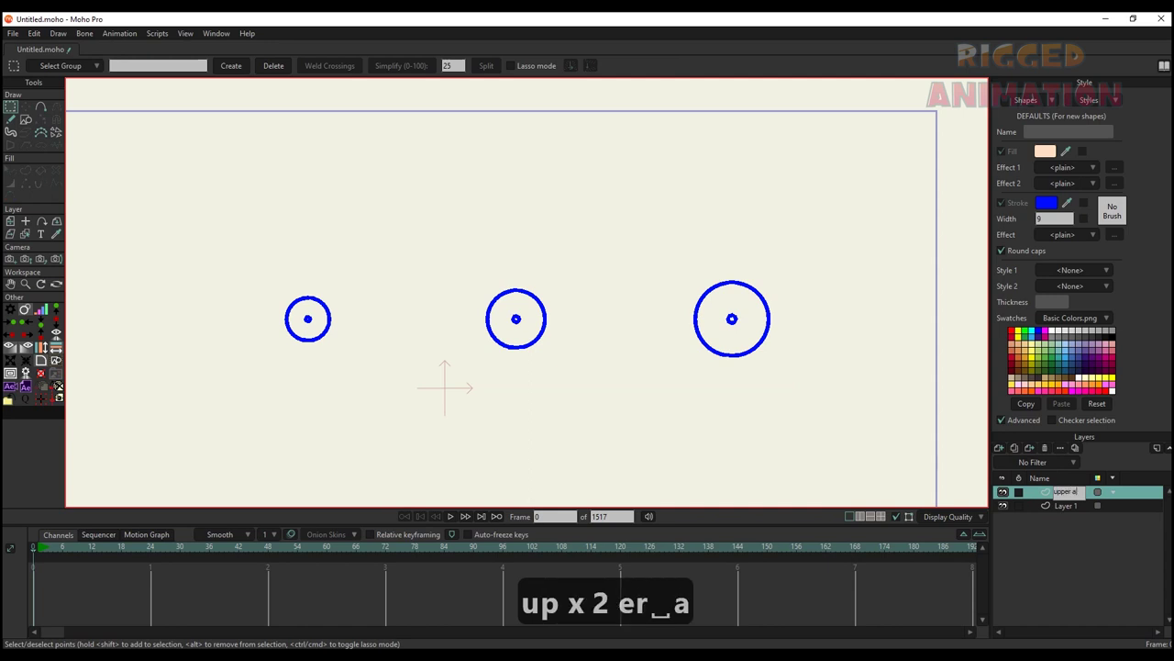
{"action": "type", "text": "rm"}
{"action": "key", "text": "Return"}
{"action": "key", "text": "ctrl+v"}
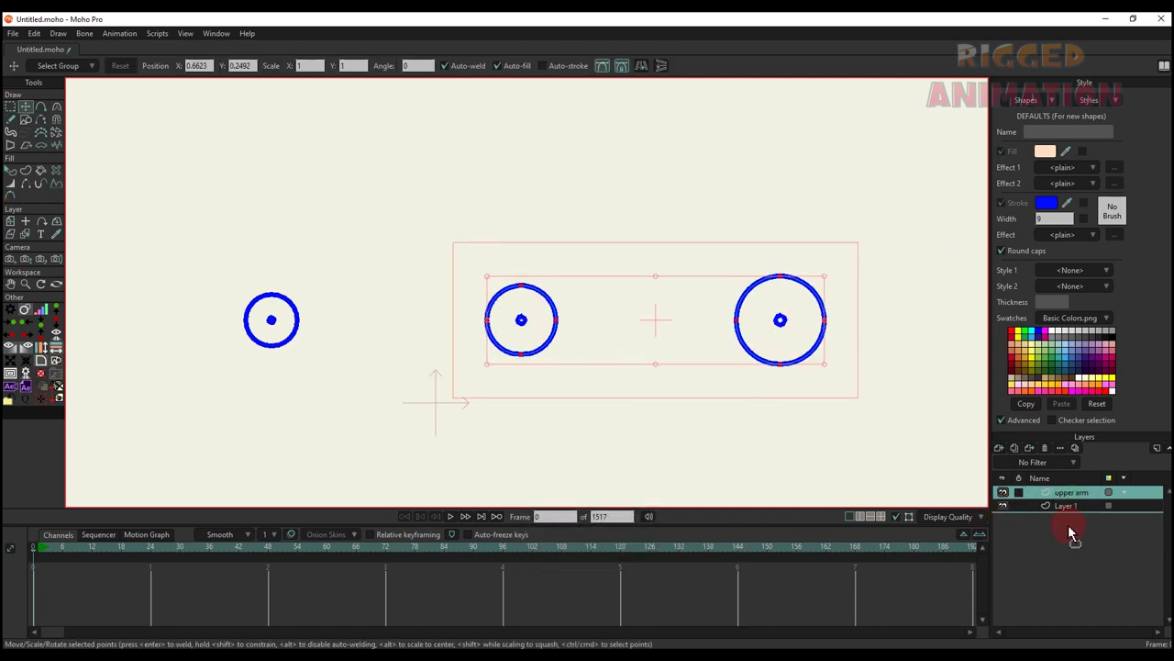
Move the upper arm layer below Layer 1, hide Layer 1, and join the two circles with upper and lower connecting lines
{"action": "left_click", "coordinate": [1003, 493]}
{"action": "left_click_drag", "start_coordinate": [592, 355], "coordinate": [508, 343]}
{"action": "scroll", "coordinate": [508, 341], "scroll_direction": "up", "scroll_amount": 1}
{"action": "key", "text": "a"}
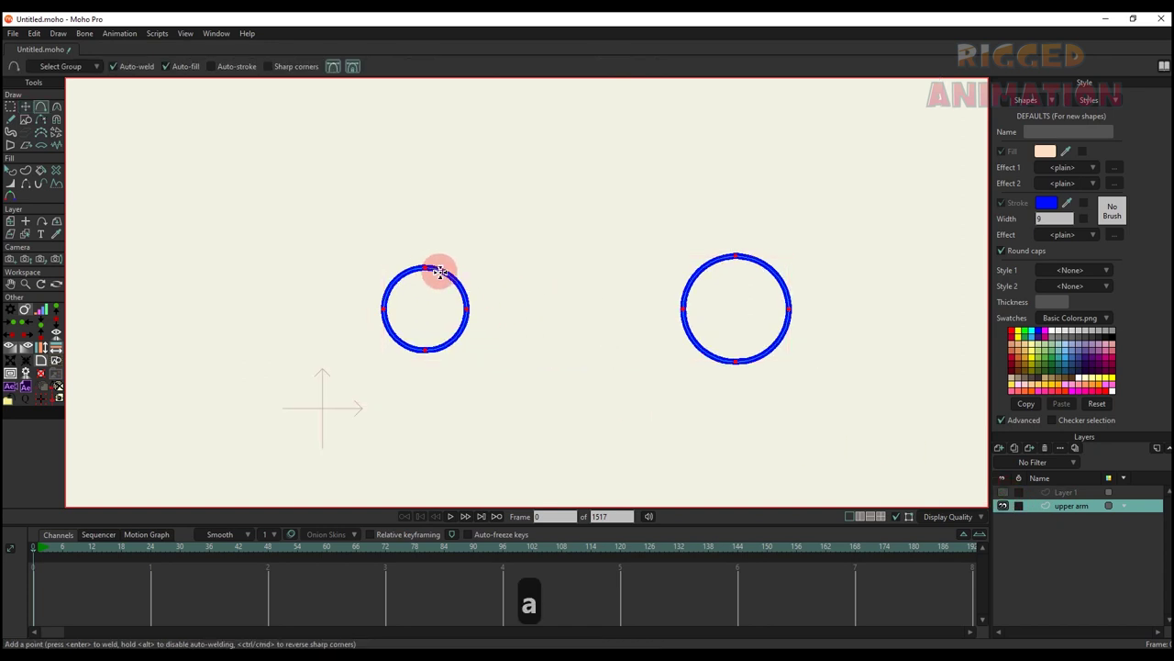
{"action": "left_click_drag", "start_coordinate": [426, 267], "coordinate": [724, 260]}
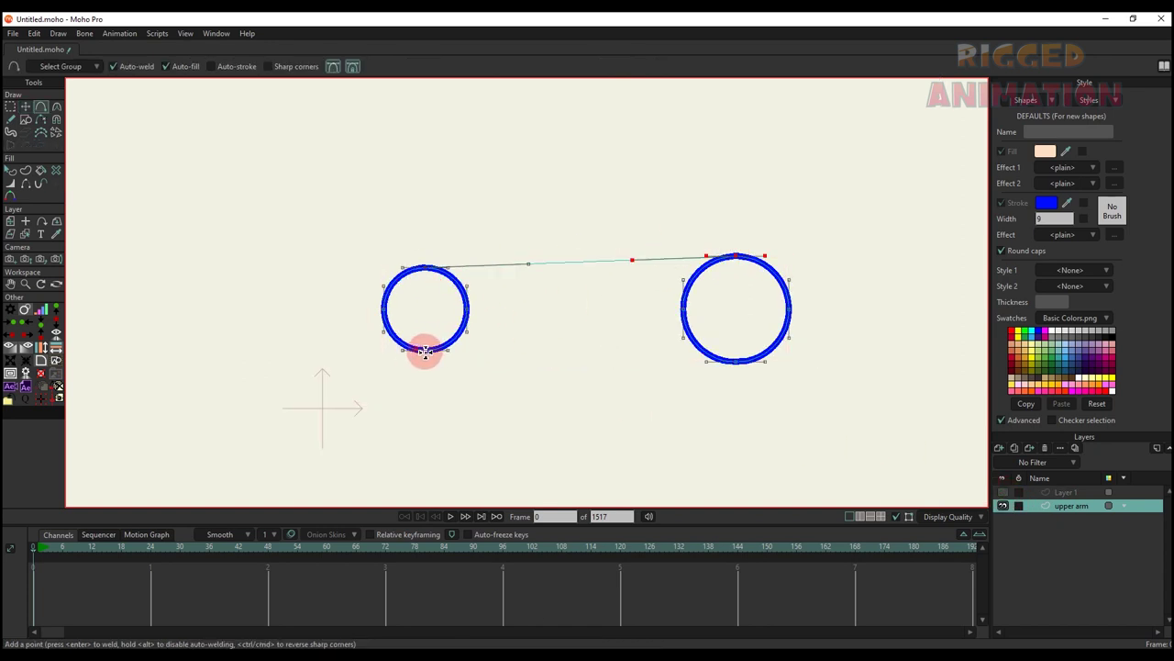
{"action": "left_click_drag", "start_coordinate": [424, 349], "coordinate": [548, 352]}
{"action": "left_click_drag", "start_coordinate": [637, 350], "coordinate": [742, 357]}
{"action": "scroll", "coordinate": [598, 324], "scroll_direction": "up", "scroll_amount": 3}
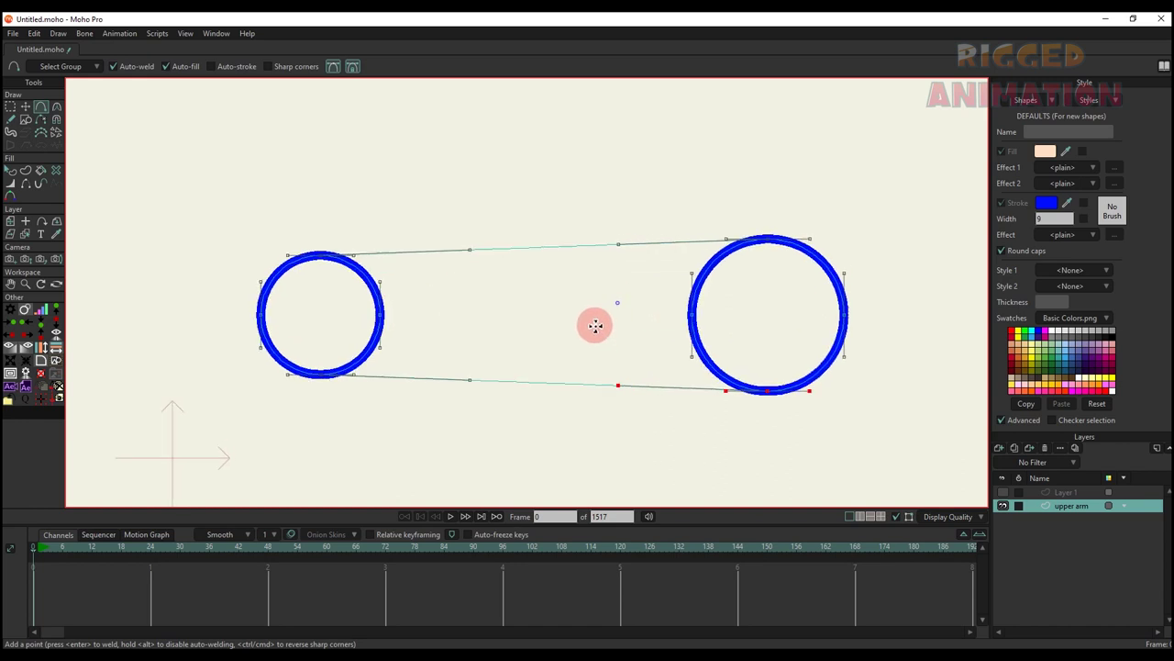
Delete the inner-facing points and curve segments of both upper arm circles, leaving one closed capsule outline
{"action": "key", "text": "g"}
{"action": "left_click_drag", "start_coordinate": [302, 333], "coordinate": [872, 371]}
{"action": "key", "text": "BackSpace"}
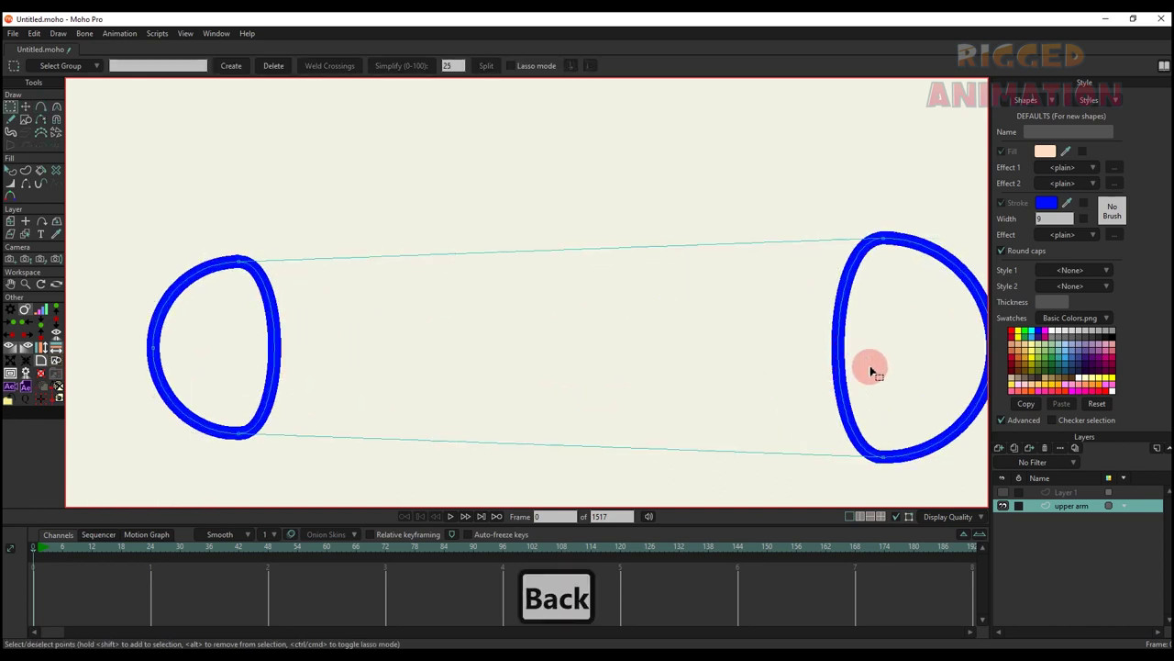
{"action": "left_click", "coordinate": [40, 119]}
{"action": "left_click", "coordinate": [275, 329]}
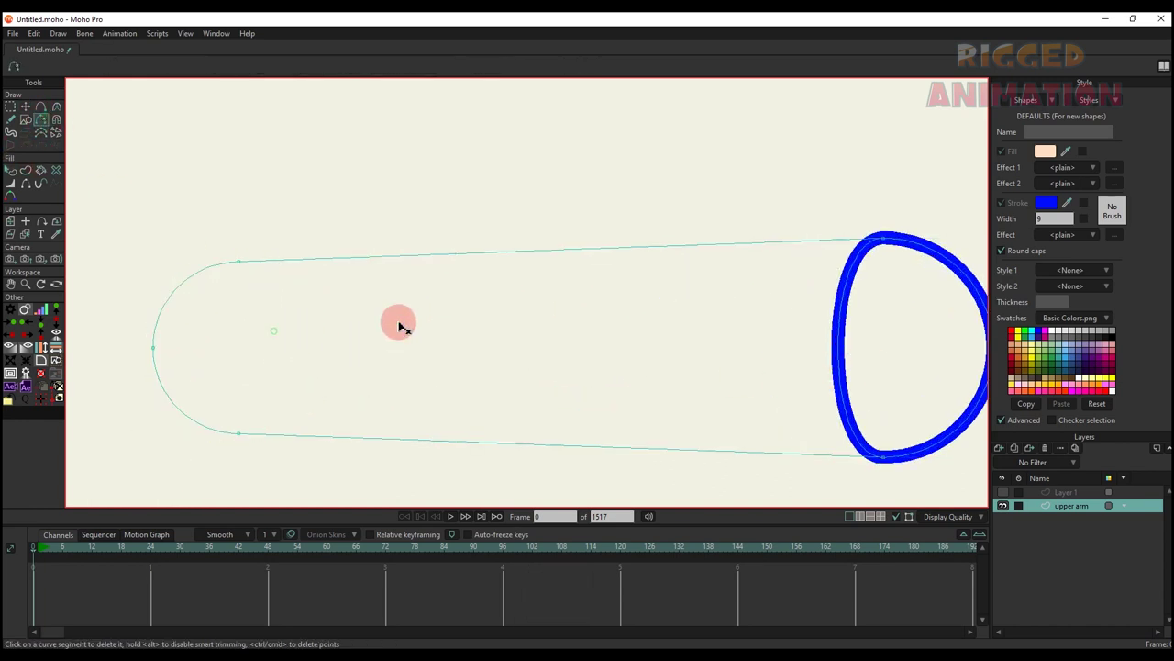
{"action": "left_click", "coordinate": [837, 339]}
{"action": "scroll", "coordinate": [755, 309], "scroll_direction": "down", "scroll_amount": 2}
{"action": "scroll", "coordinate": [700, 318], "scroll_direction": "up", "scroll_amount": 1}
Create a stroke shape from the entire upper arm outline
{"action": "key", "text": "g"}
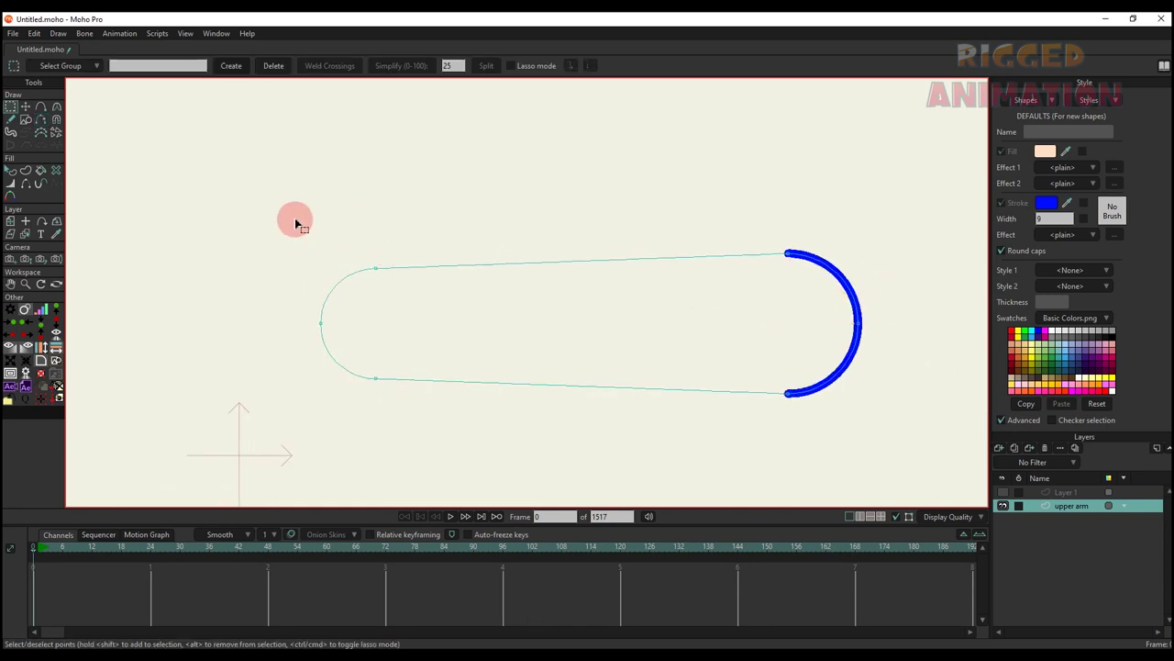
{"action": "left_click_drag", "start_coordinate": [266, 205], "coordinate": [901, 458]}
{"action": "left_click", "coordinate": [28, 171]}
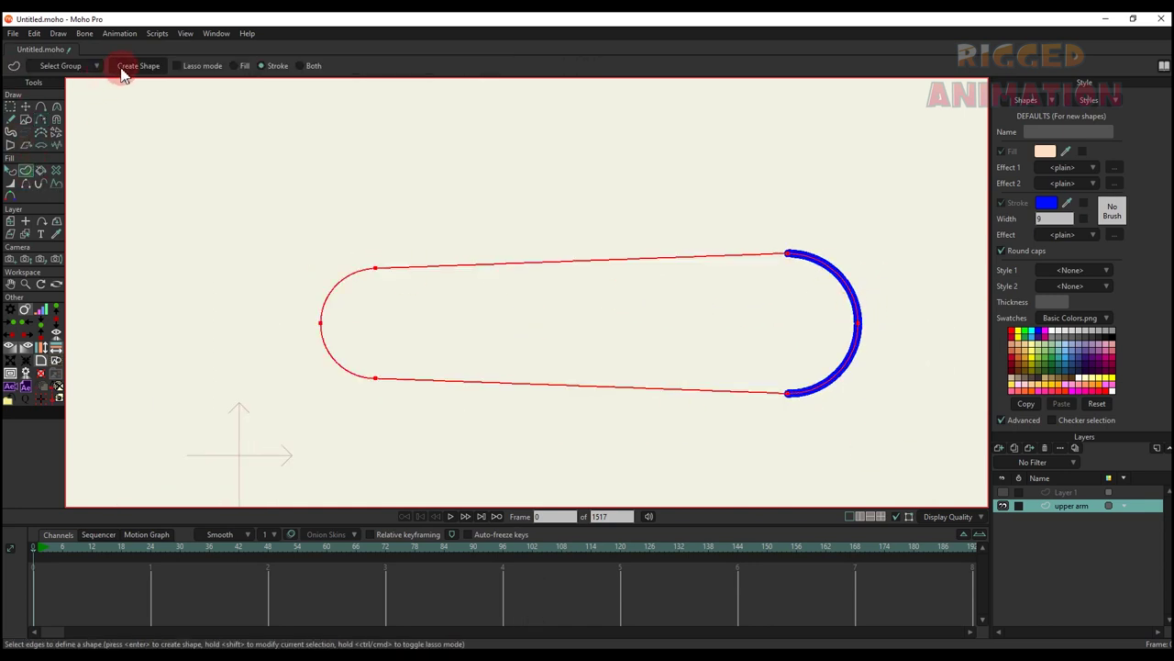
{"action": "left_click", "coordinate": [136, 66]}
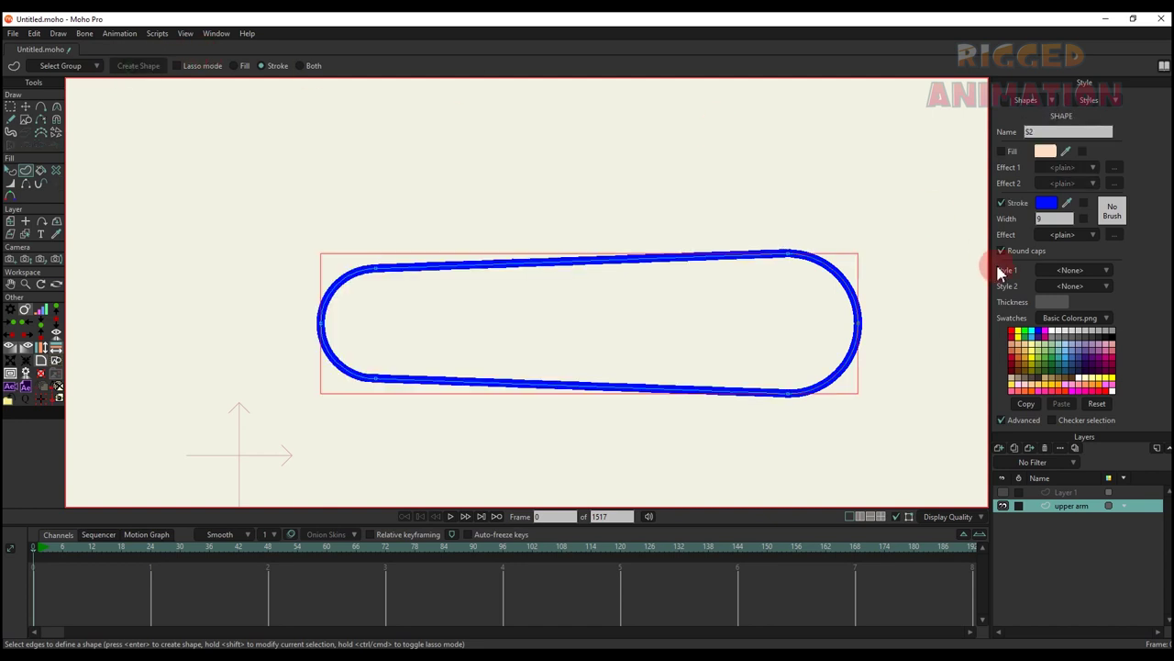
Change the upper arm's stroke to black and enable its light peach fill
{"action": "left_click", "coordinate": [1046, 205]}
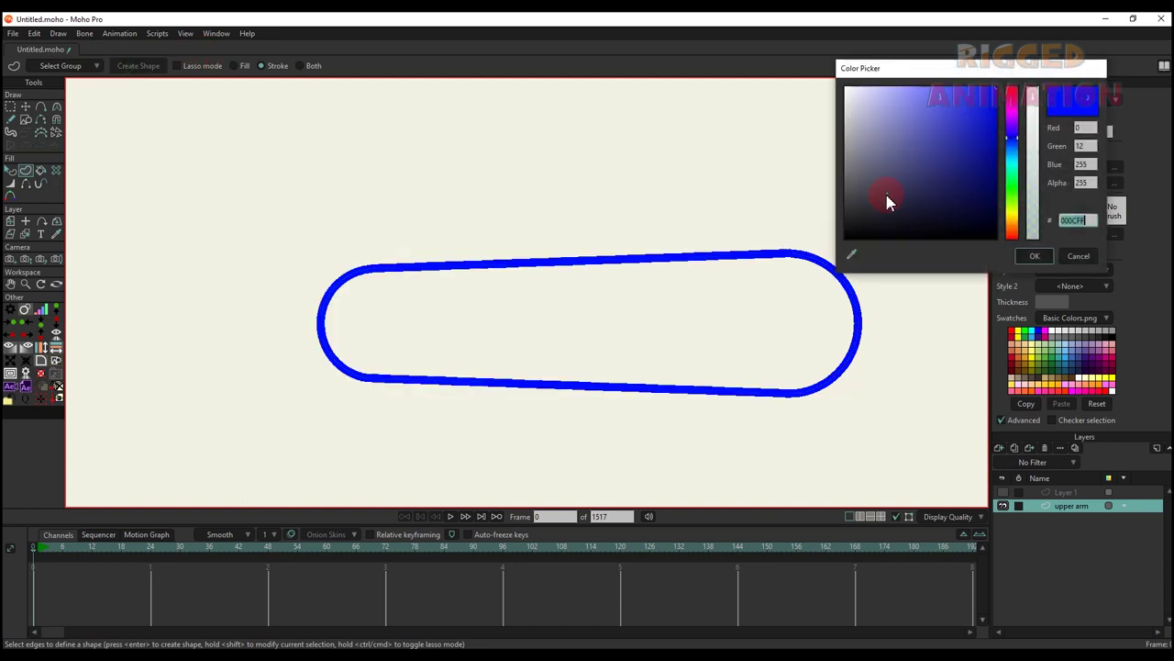
{"action": "left_click", "coordinate": [865, 235]}
{"action": "left_click", "coordinate": [1042, 257]}
{"action": "left_click", "coordinate": [1002, 152]}
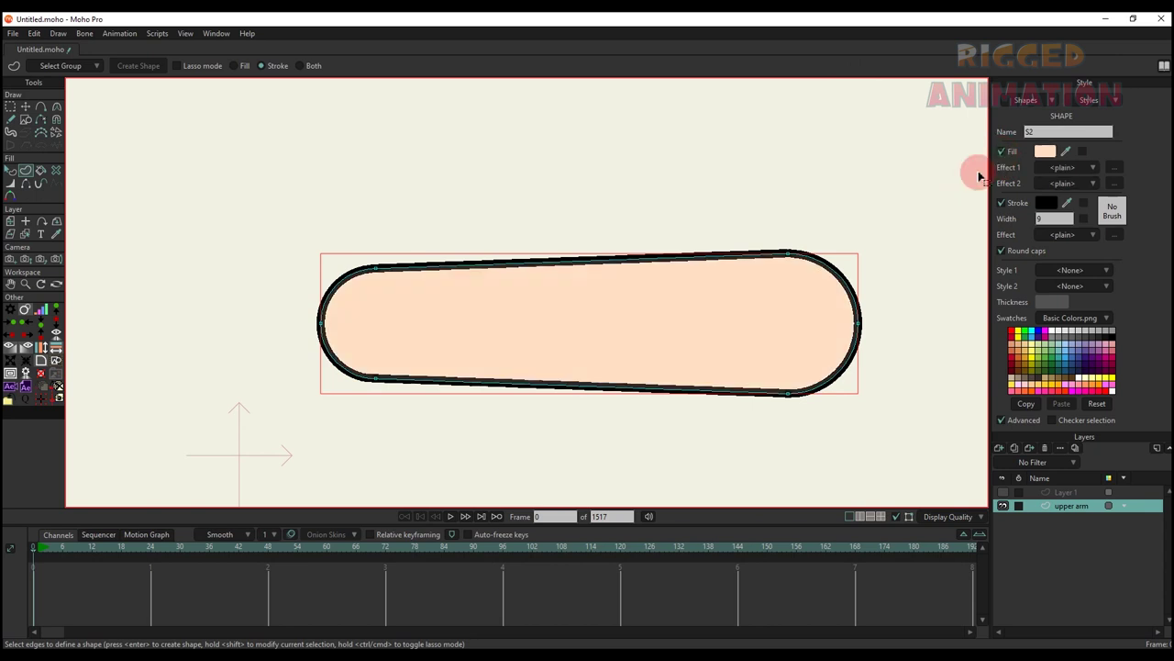
{"action": "key", "text": "q"}
{"action": "scroll", "coordinate": [744, 283], "scroll_direction": "down", "scroll_amount": 3}
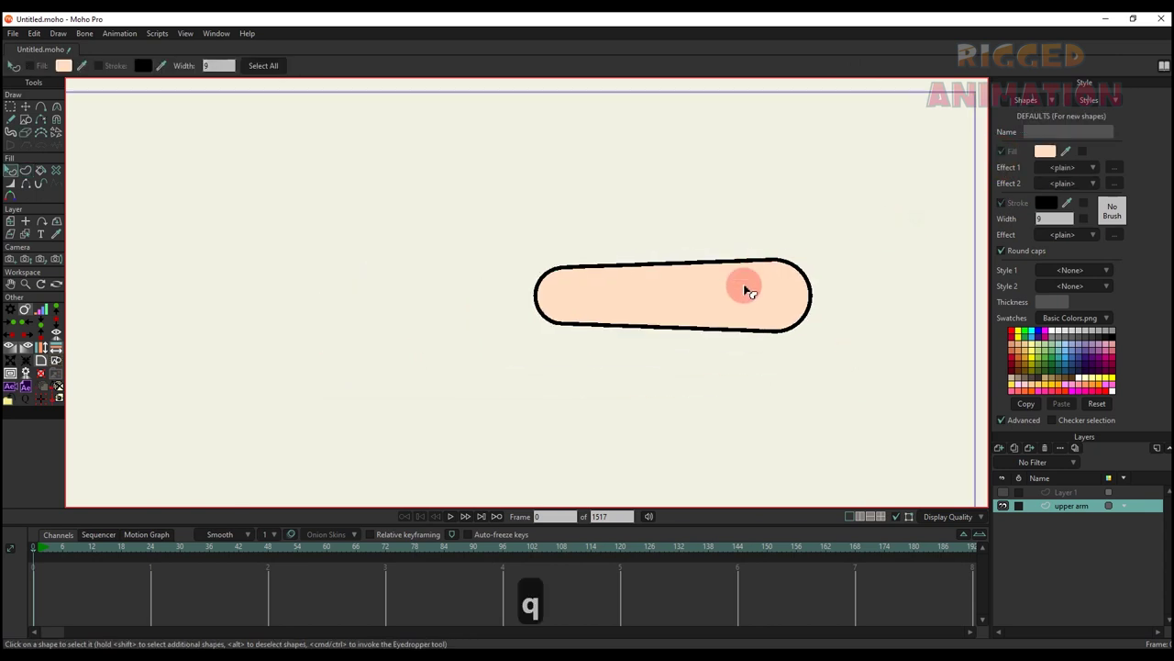
Show Layer 1 again and copy the outer circles of its elbow and wrist joints
{"action": "left_click", "coordinate": [1002, 491]}
{"action": "left_click", "coordinate": [1032, 492]}
{"action": "key", "text": "t"}
{"action": "scroll", "coordinate": [576, 298], "scroll_direction": "up", "scroll_amount": 5}
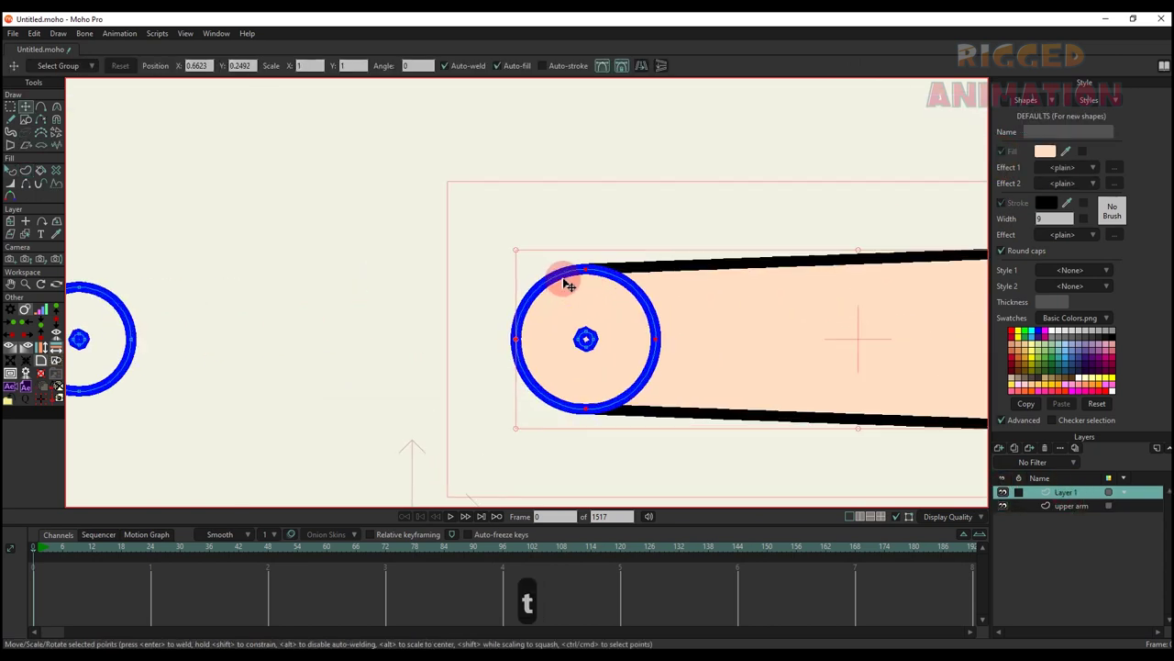
{"action": "left_click", "coordinate": [557, 276]}
{"action": "scroll", "coordinate": [481, 292], "scroll_direction": "down", "scroll_amount": 4}
{"action": "left_click_drag", "start_coordinate": [279, 310], "coordinate": [330, 313]}
{"action": "left_click", "coordinate": [295, 301]}
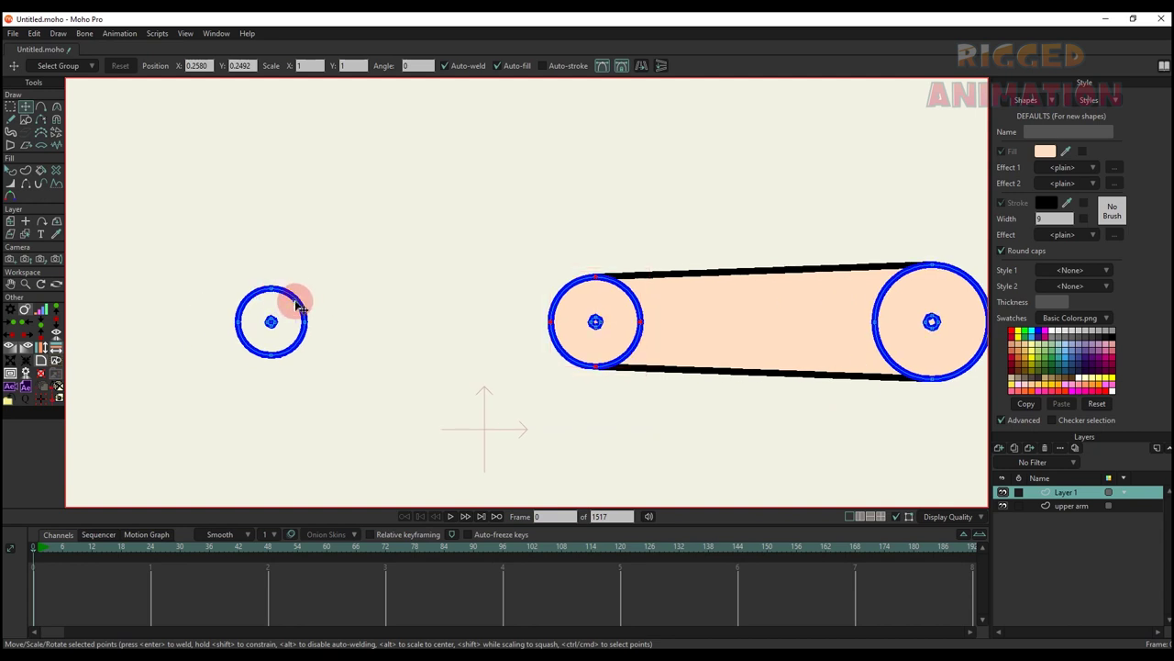
{"action": "double_click", "coordinate": [298, 306]}
{"action": "key", "text": "ctrl+c"}
Add a vector layer named "forearm" above the upper arm layer and hide Layer 1
{"action": "left_click", "coordinate": [1028, 505]}
{"action": "left_click", "coordinate": [1000, 450]}
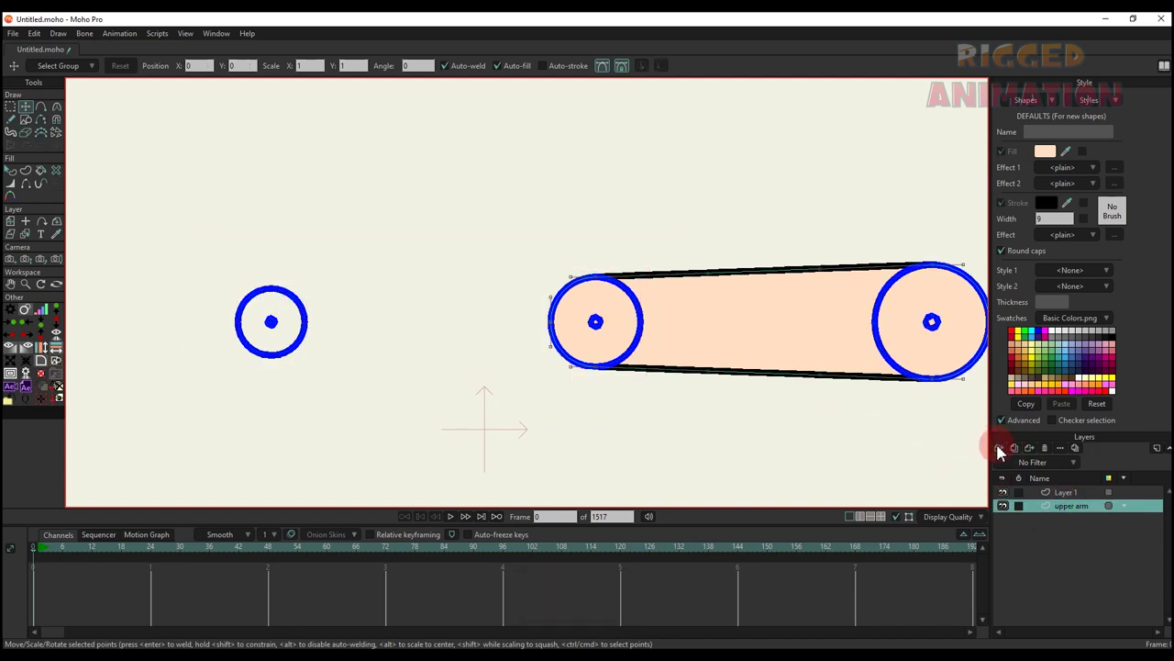
{"action": "left_click", "coordinate": [1072, 517]}
{"action": "double_click", "coordinate": [1063, 505]}
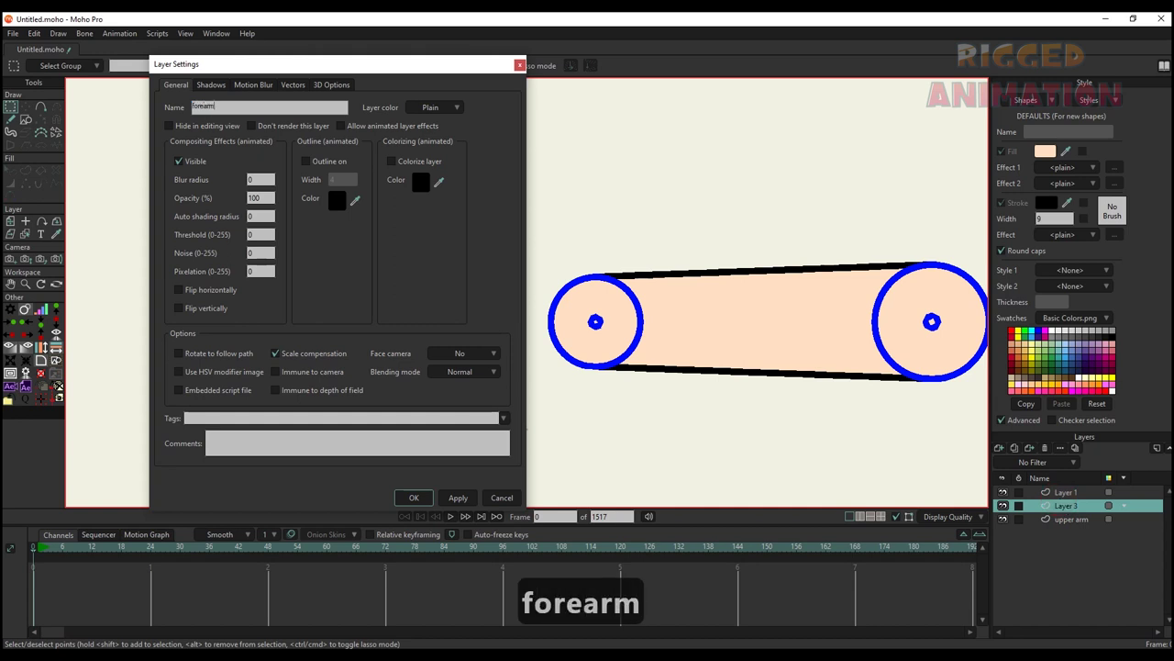
{"action": "key", "text": "Return"}
{"action": "left_click", "coordinate": [1003, 492]}
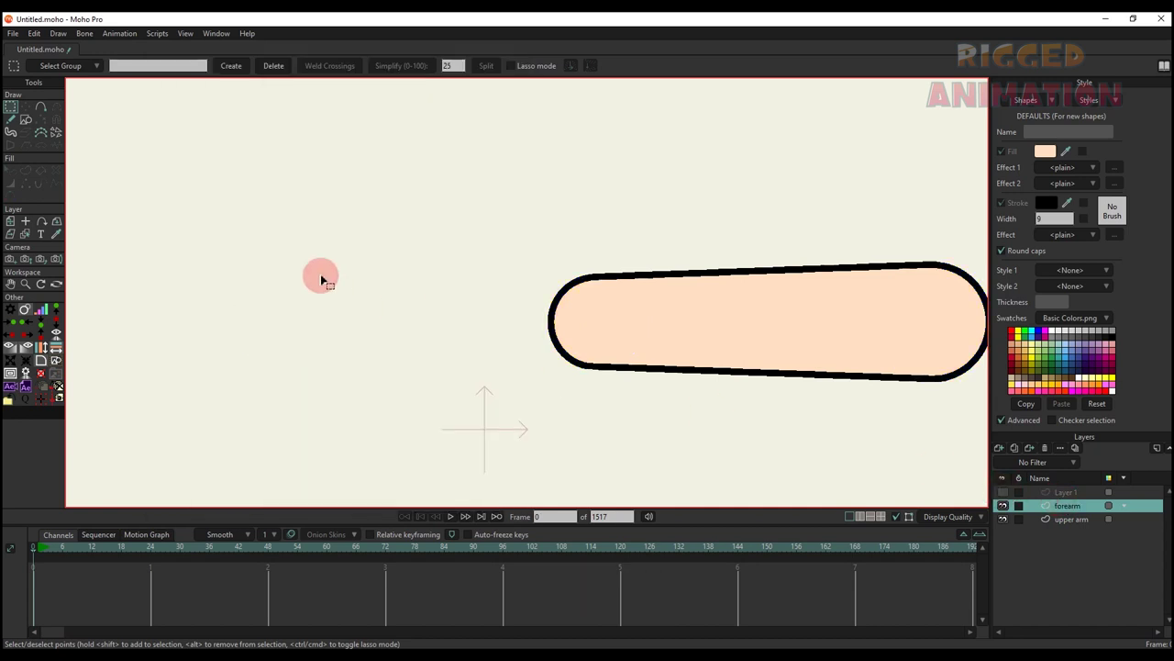
Paste the elbow and wrist circles into the forearm layer and join them with upper and lower connecting lines
{"action": "key", "text": "ctrl+v"}
{"action": "scroll", "coordinate": [367, 306], "scroll_direction": "up", "scroll_amount": 2}
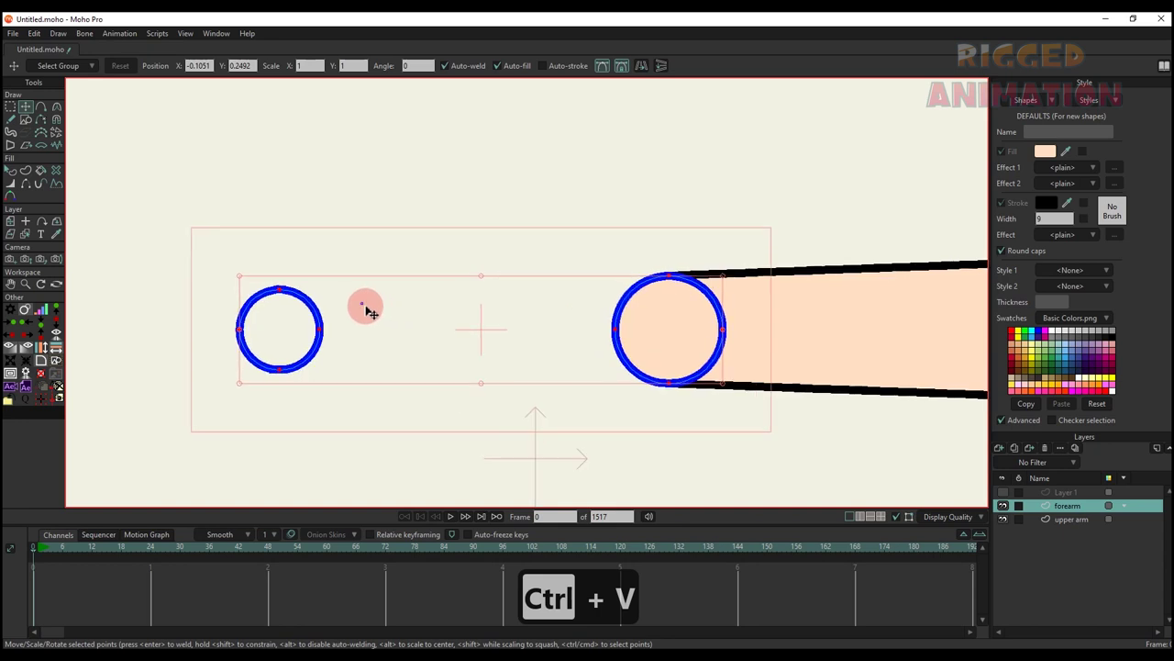
{"action": "key", "text": "a"}
{"action": "scroll", "coordinate": [335, 335], "scroll_direction": "up", "scroll_amount": 1}
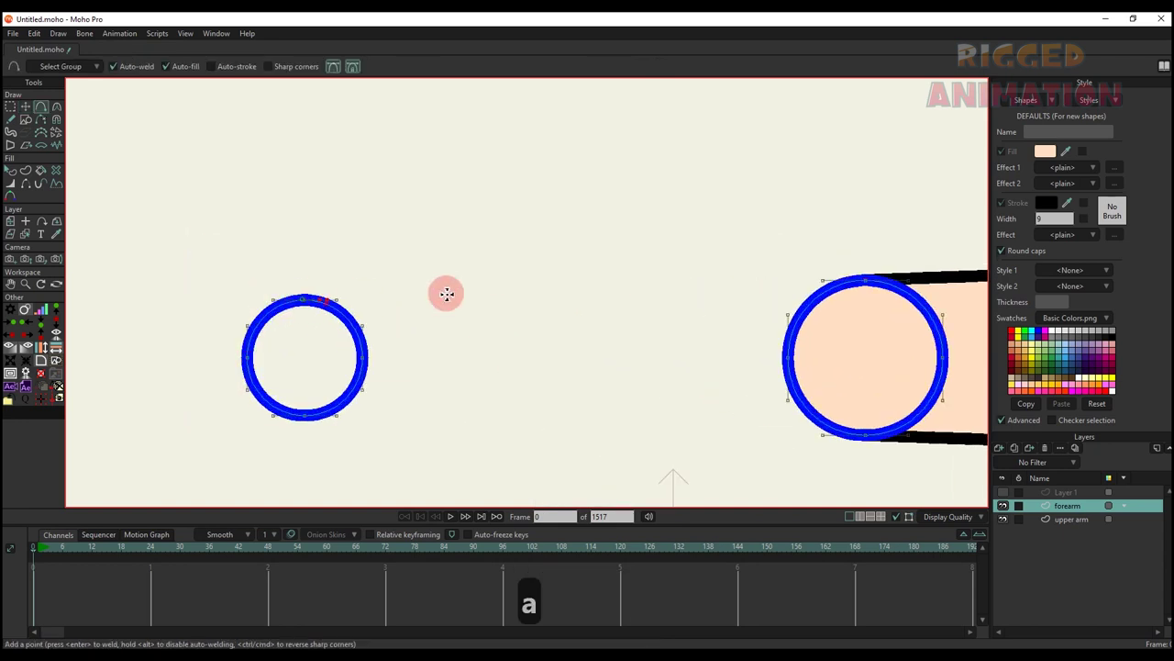
{"action": "left_click_drag", "start_coordinate": [334, 299], "coordinate": [866, 281]}
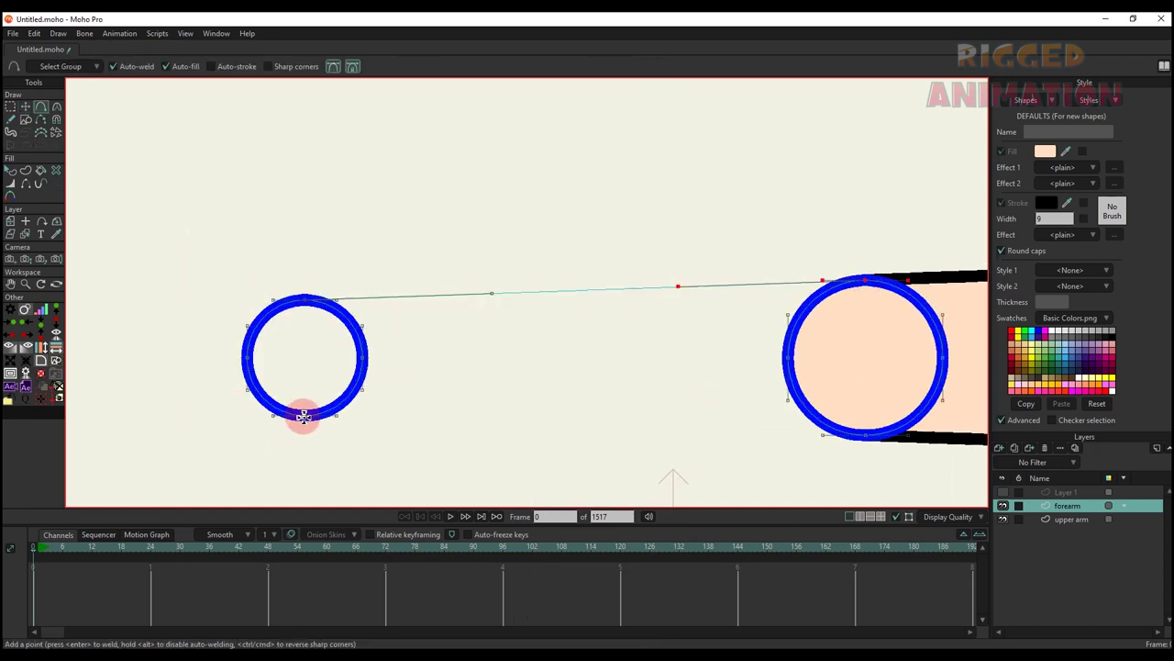
{"action": "left_click_drag", "start_coordinate": [336, 415], "coordinate": [865, 435]}
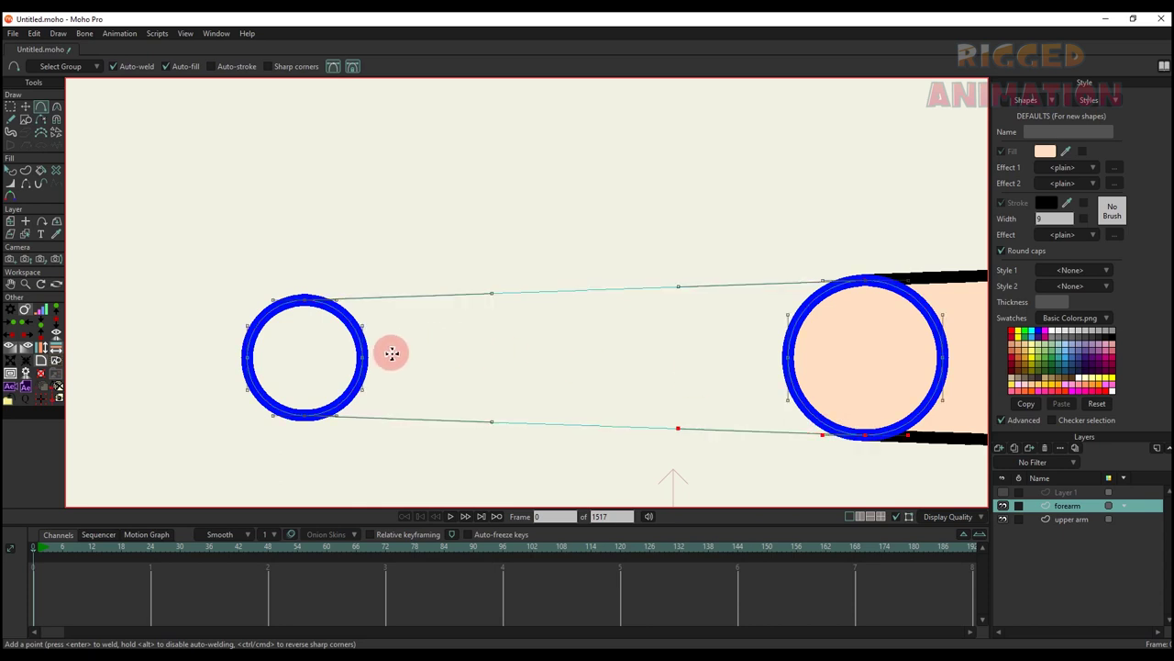
Delete the inner points and arcs of the elbow and wrist circles to leave one continuous forearm outline
{"action": "key", "text": "g"}
{"action": "key", "text": "BackSpace"}
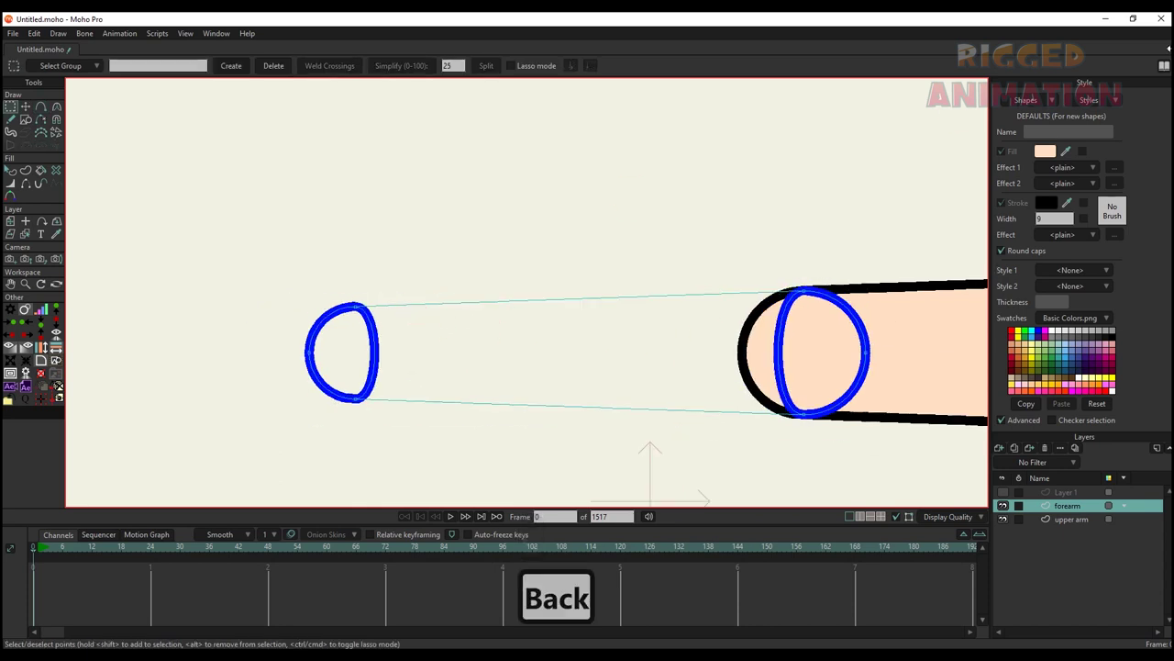
{"action": "left_click", "coordinate": [40, 119]}
{"action": "left_click", "coordinate": [373, 349]}
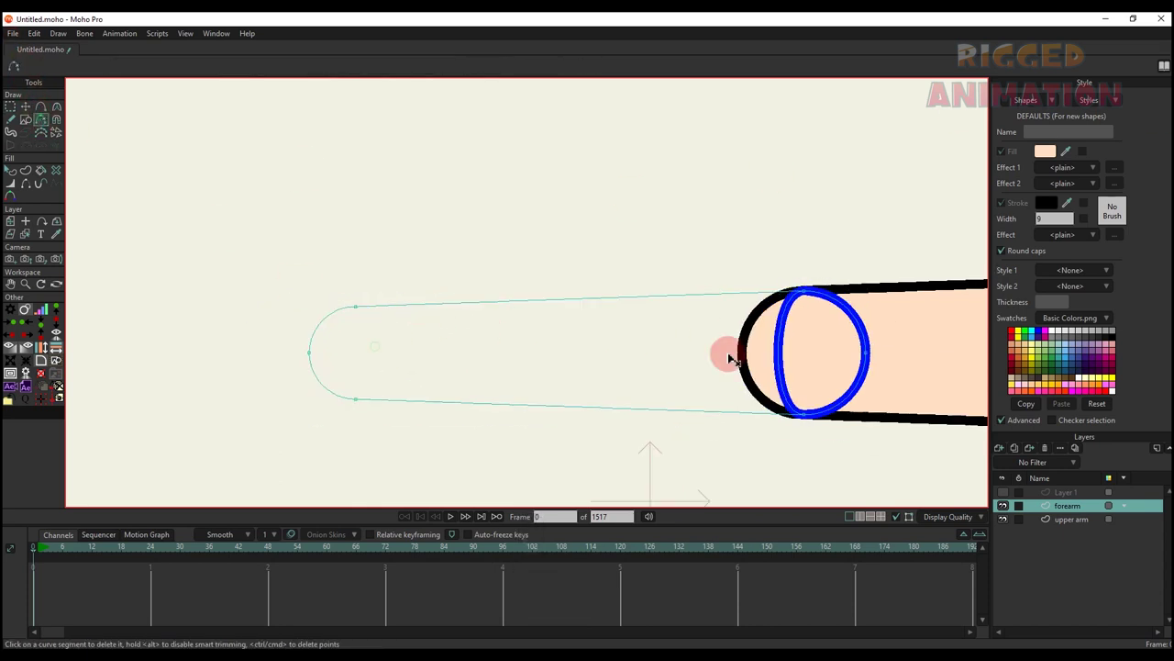
{"action": "left_click", "coordinate": [783, 342]}
Create a shape from the whole forearm outline with a black stroke and the light peach fill enabled
{"action": "key", "text": "g"}
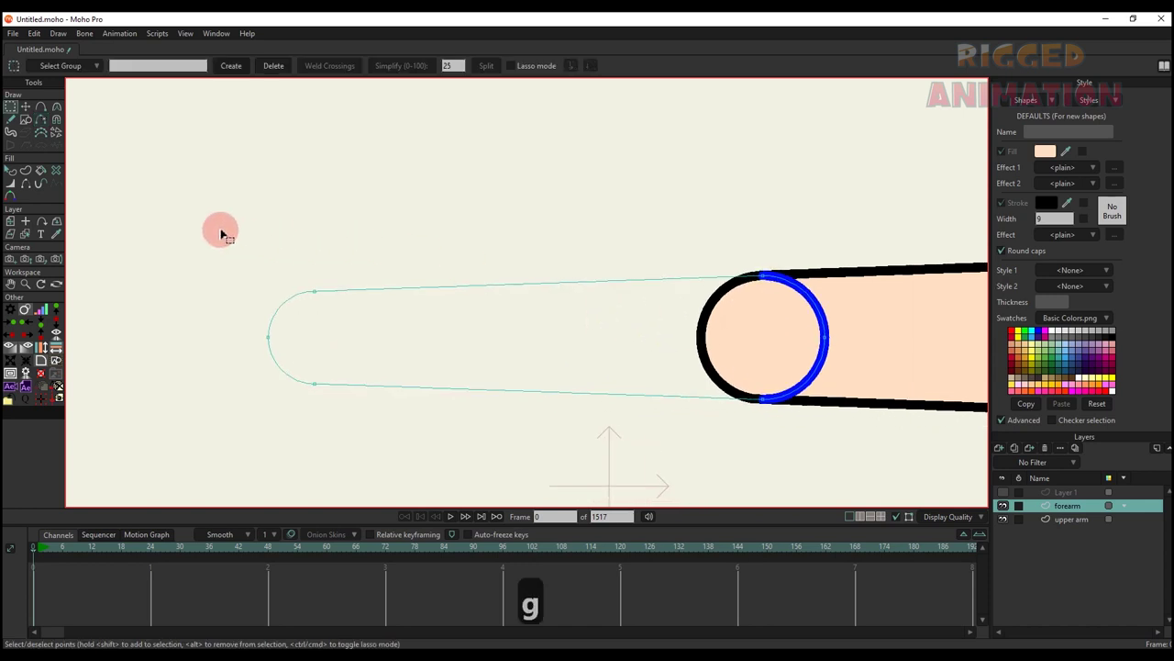
{"action": "left_click_drag", "start_coordinate": [220, 230], "coordinate": [661, 404]}
{"action": "left_click", "coordinate": [26, 170]}
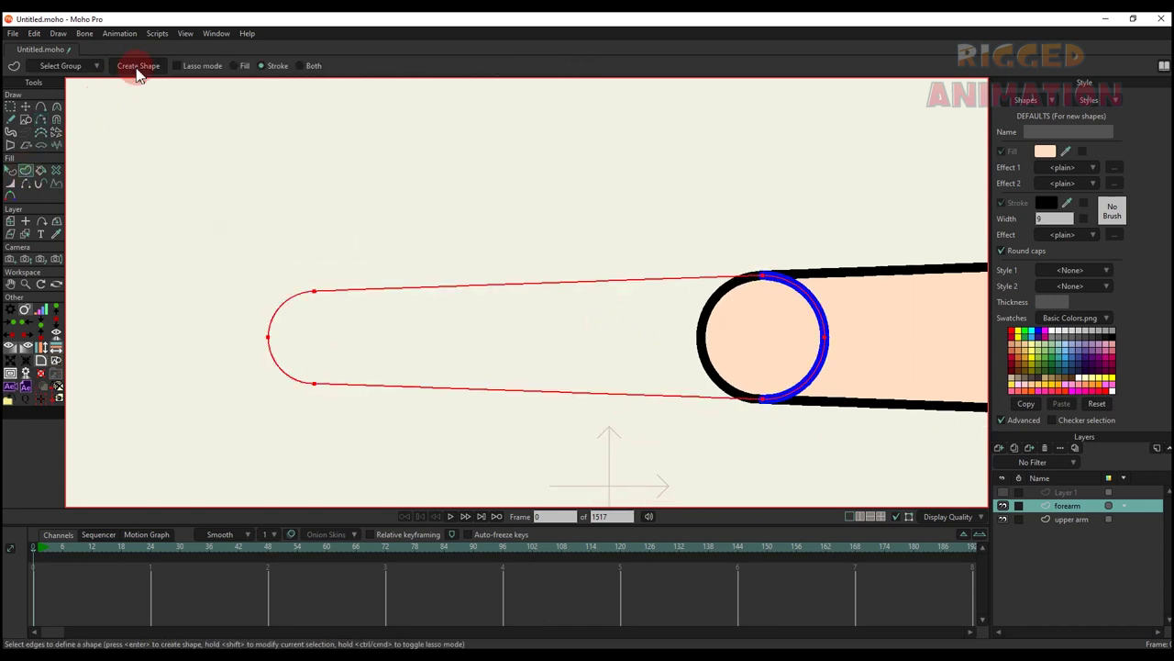
{"action": "left_click", "coordinate": [138, 68]}
{"action": "left_click", "coordinate": [1002, 151]}
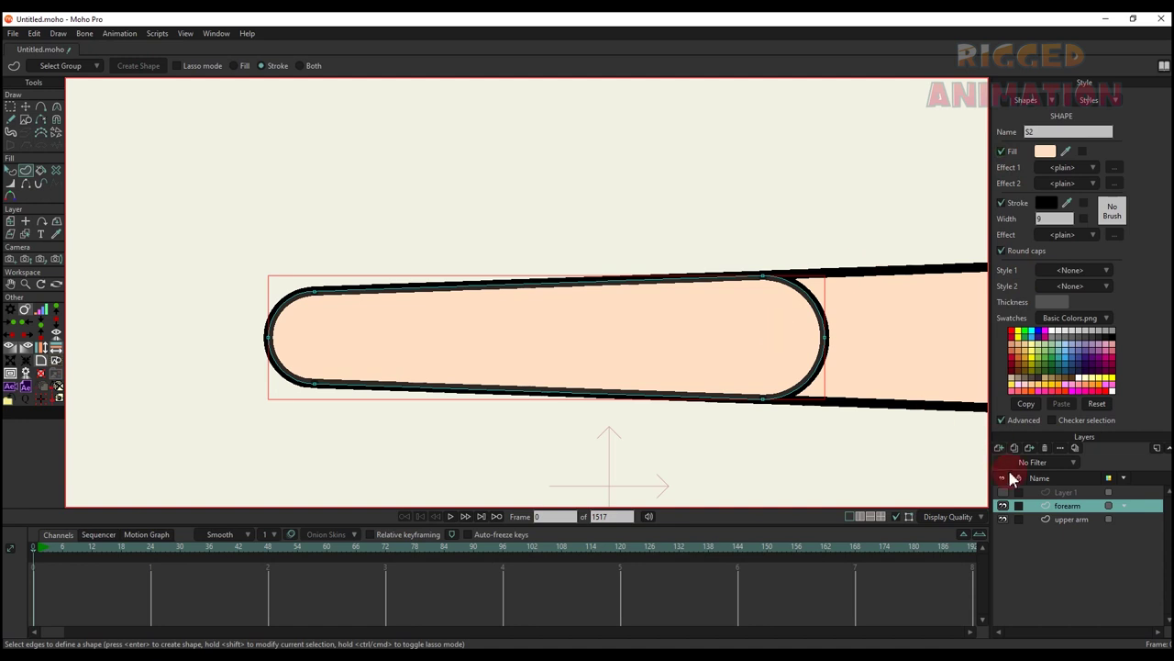
Delete the outermost point of the forearm's rounded elbow end
{"action": "key", "text": "q"}
{"action": "scroll", "coordinate": [569, 427], "scroll_direction": "down", "scroll_amount": 3}
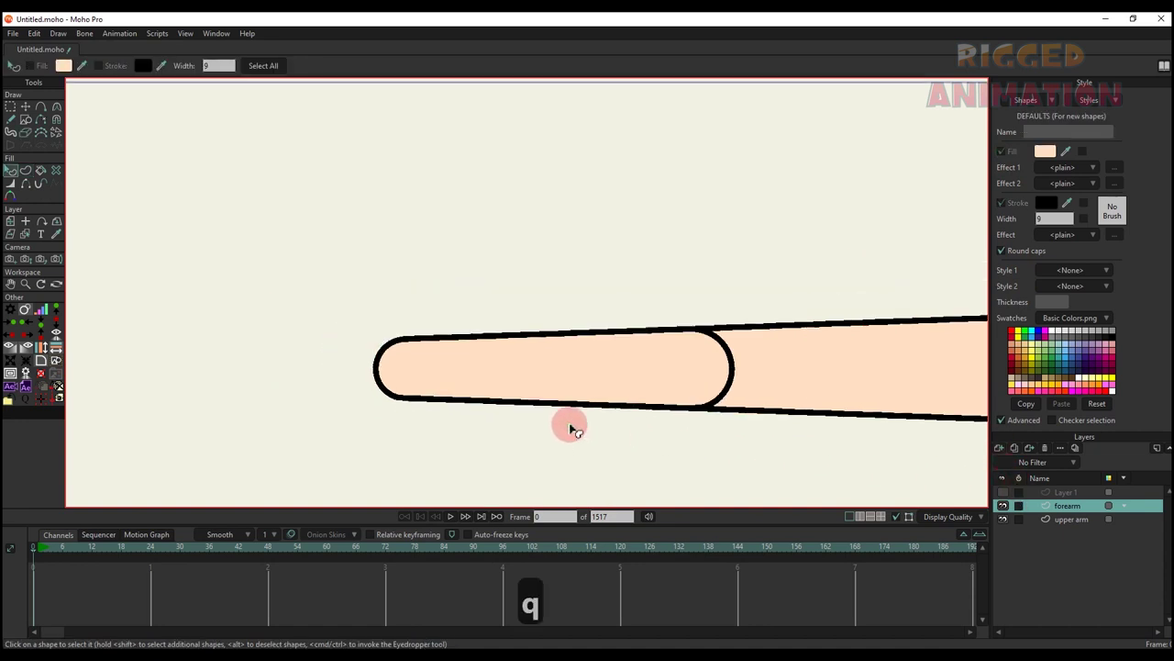
{"action": "left_click_drag", "start_coordinate": [568, 428], "coordinate": [410, 401]}
{"action": "key", "text": "t"}
{"action": "scroll", "coordinate": [566, 343], "scroll_direction": "up", "scroll_amount": 2}
{"action": "scroll", "coordinate": [624, 341], "scroll_direction": "up", "scroll_amount": 2}
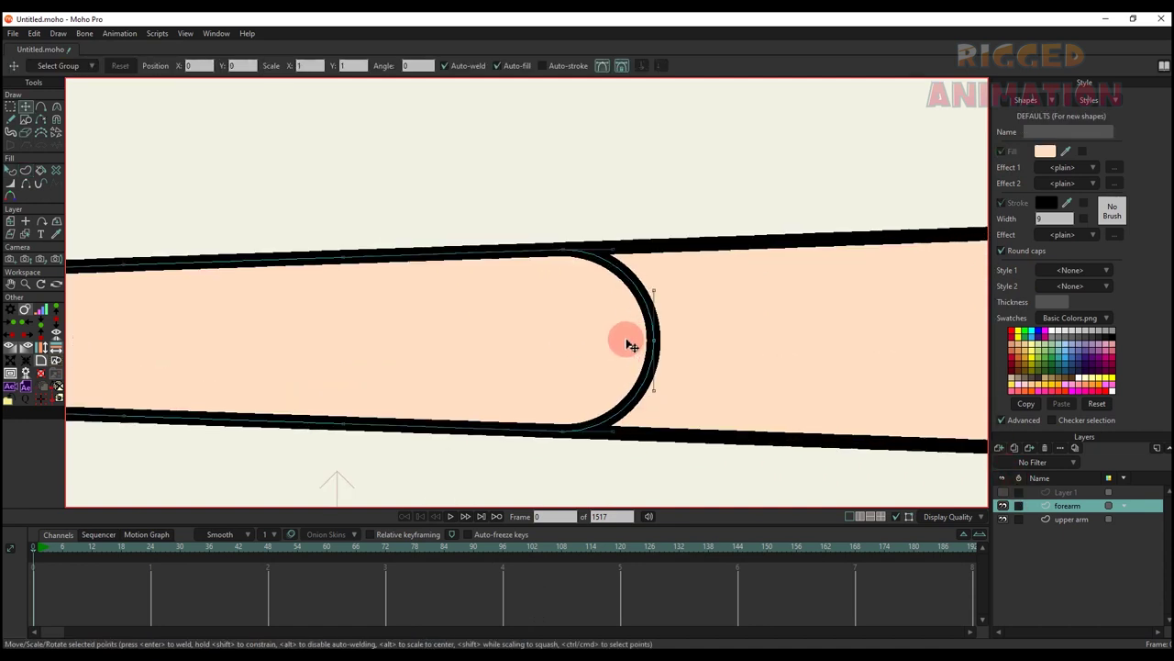
{"action": "key", "text": "g"}
{"action": "key", "text": "BackSpace"}
{"action": "scroll", "coordinate": [637, 340], "scroll_direction": "down", "scroll_amount": 3}
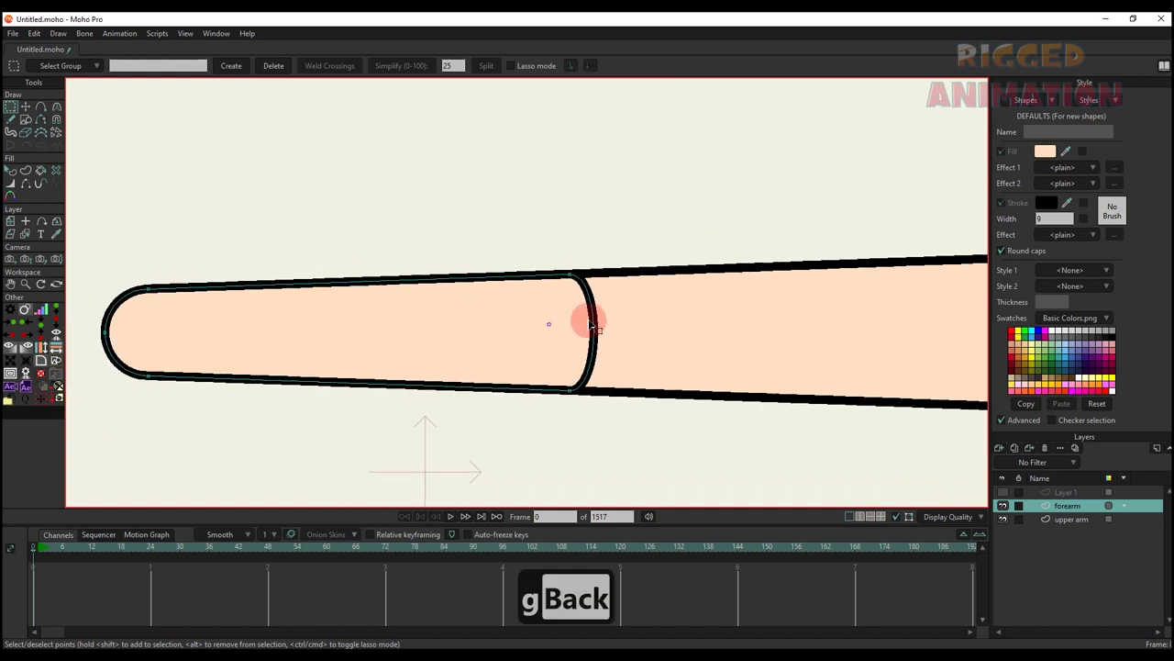
Peak the two points at the forearm's elbow end so the edge between them is straight
{"action": "key", "text": "g"}
{"action": "left_click_drag", "start_coordinate": [593, 229], "coordinate": [703, 457]}
{"action": "left_click", "coordinate": [26, 170]}
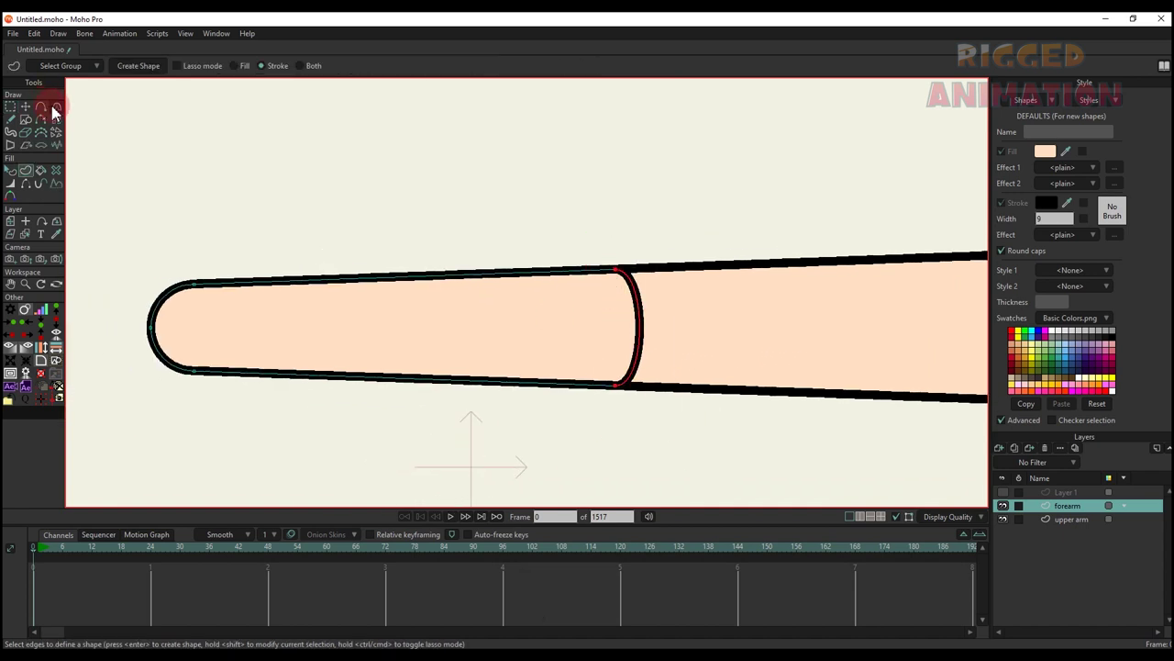
{"action": "left_click", "coordinate": [55, 109]}
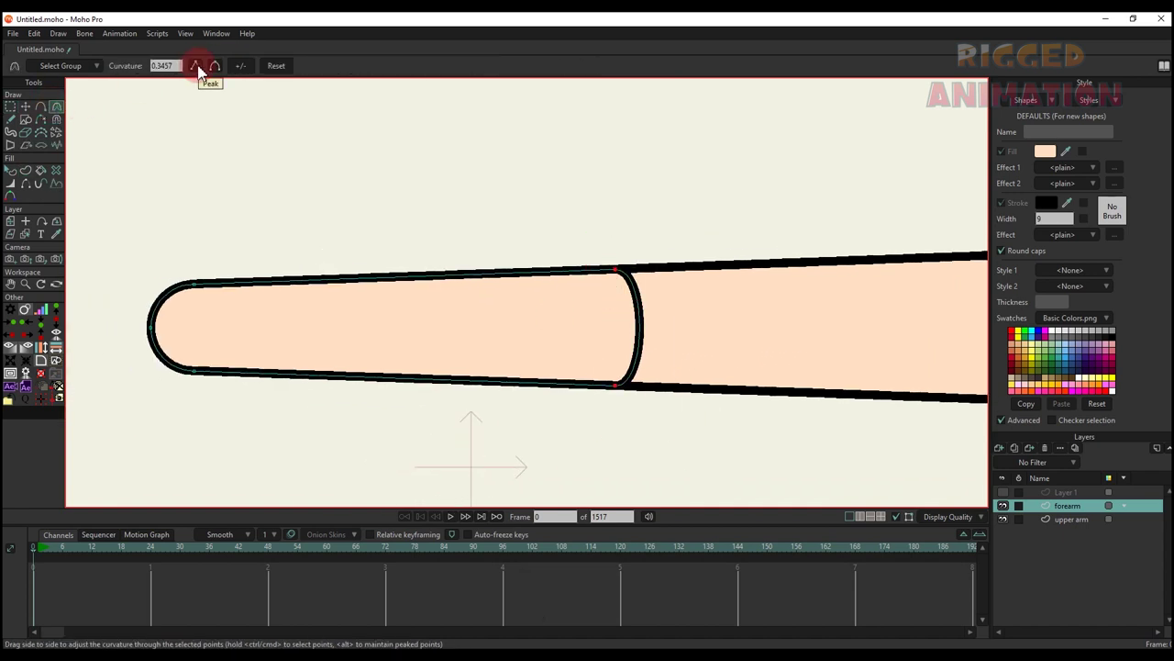
{"action": "left_click", "coordinate": [195, 66]}
Hide the straight vertical edge at the forearm's elbow end so the outline blends into the upper arm
{"action": "left_click", "coordinate": [25, 186]}
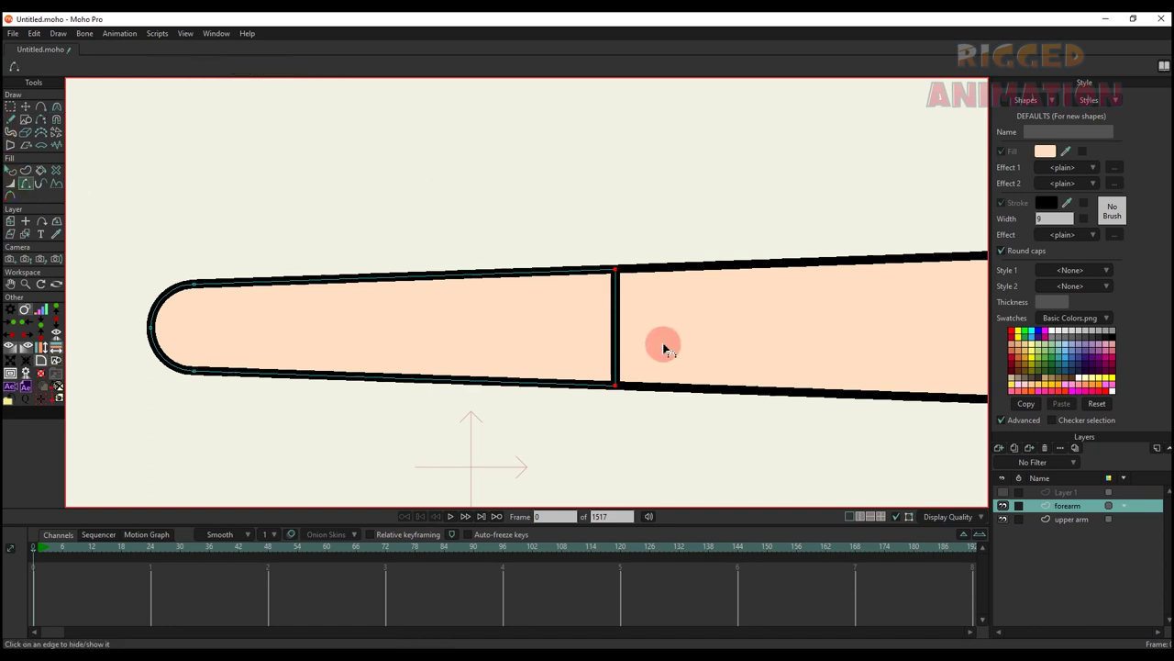
{"action": "left_click", "coordinate": [620, 335]}
{"action": "key", "text": "q"}
{"action": "scroll", "coordinate": [614, 260], "scroll_direction": "down", "scroll_amount": 4}
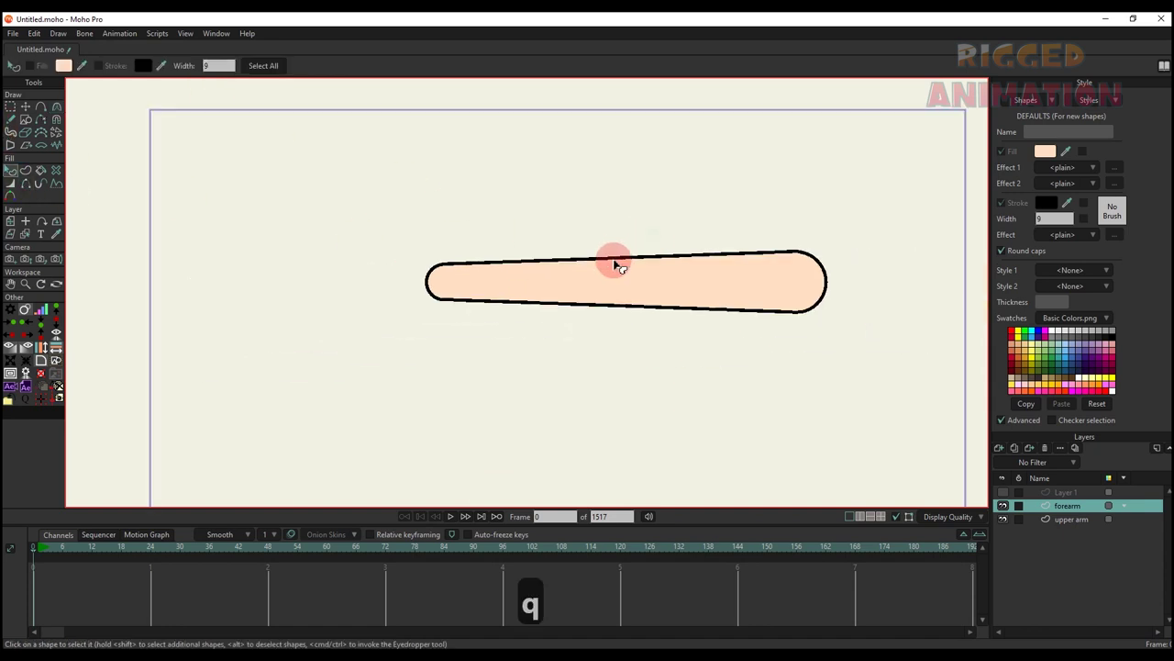
{"action": "scroll", "coordinate": [599, 285], "scroll_direction": "up", "scroll_amount": 5}
{"action": "left_click_drag", "start_coordinate": [630, 284], "coordinate": [513, 358]}
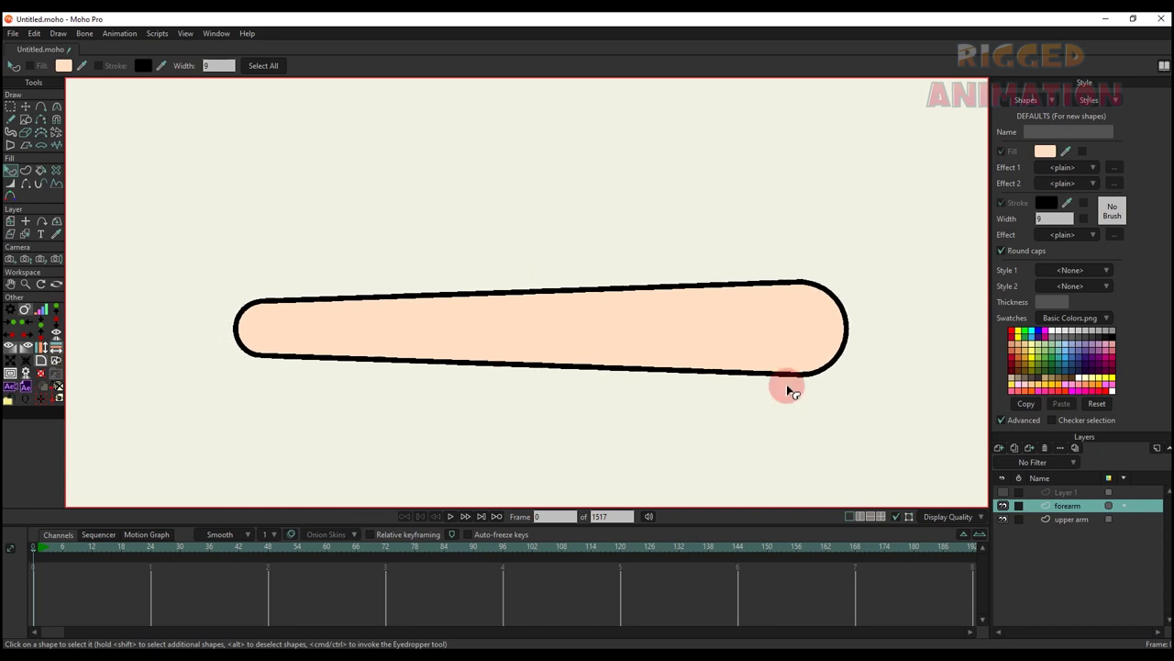
{"action": "left_click_drag", "start_coordinate": [337, 320], "coordinate": [397, 330]}
Show Layer 1 again and import the "hand text" SVG file from the SOURCE folder
{"action": "left_click", "coordinate": [1002, 494]}
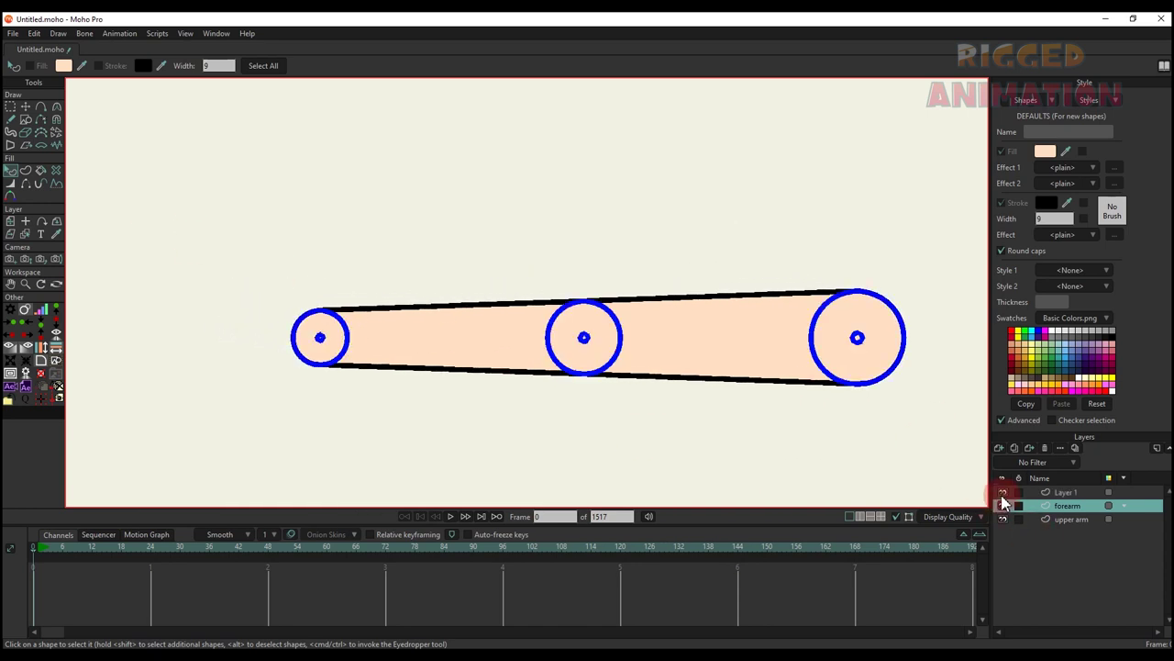
{"action": "left_click", "coordinate": [13, 33]}
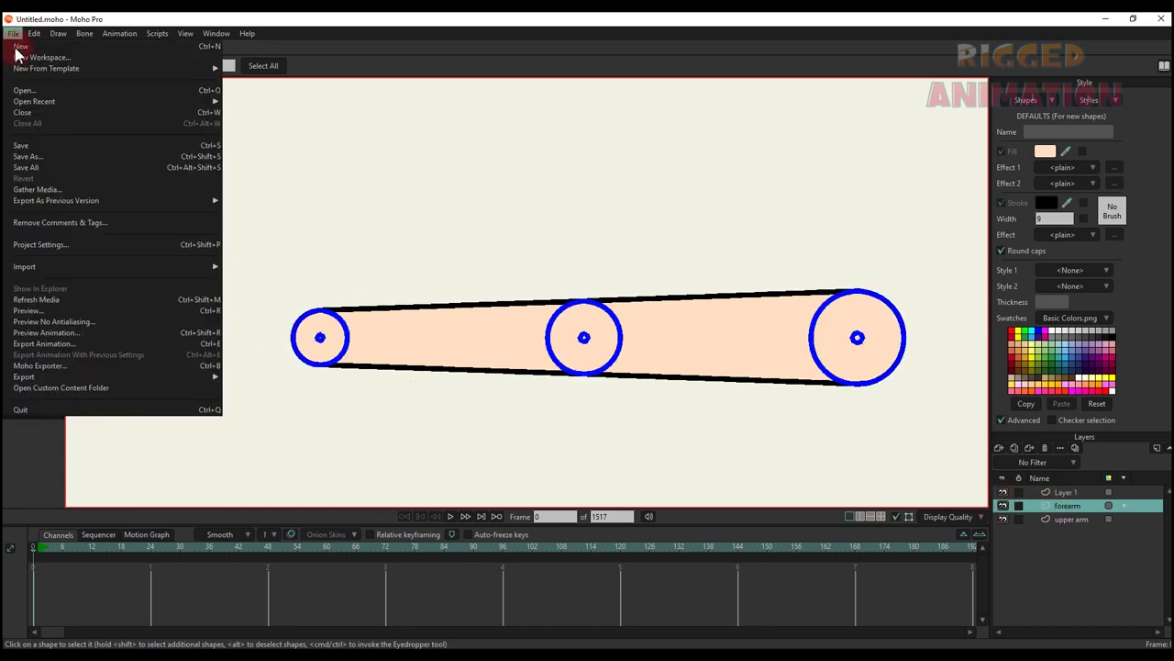
{"action": "mouse_move", "coordinate": [42, 267]}
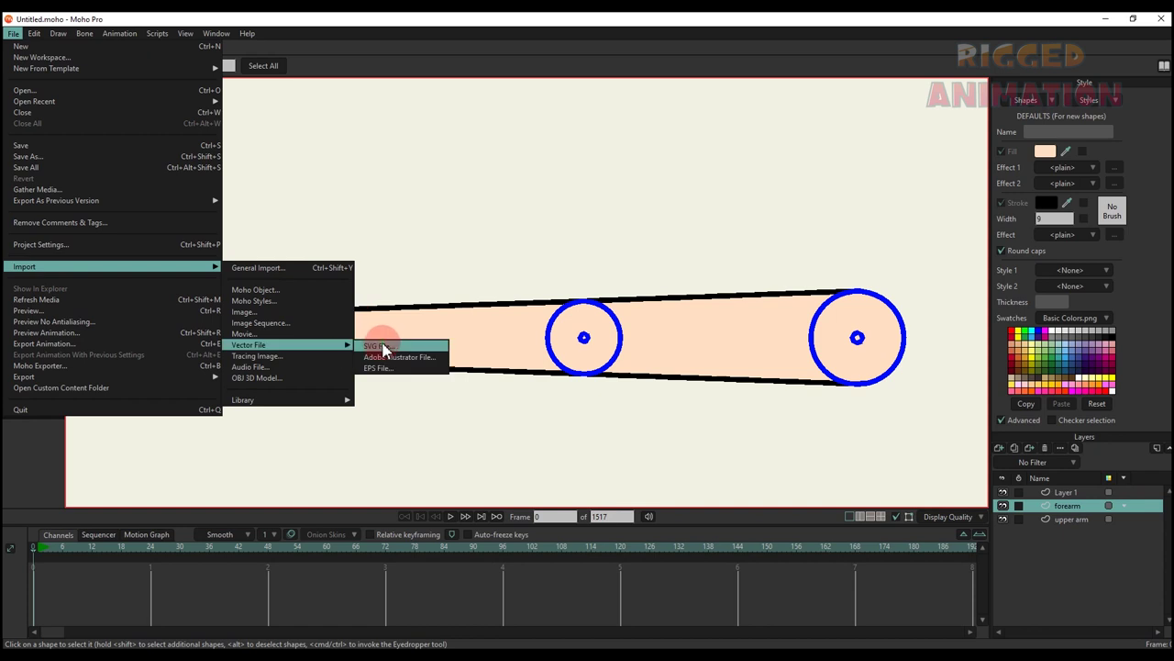
{"action": "left_click", "coordinate": [380, 345]}
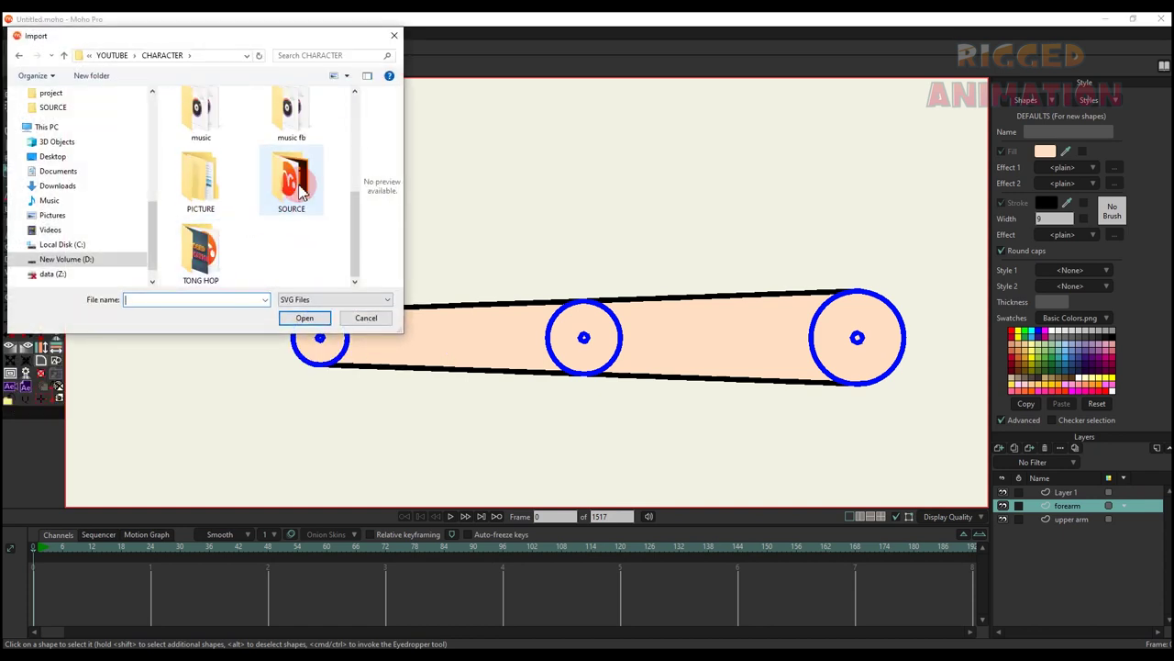
{"action": "double_click", "coordinate": [291, 179]}
{"action": "scroll", "coordinate": [263, 171], "scroll_direction": "down", "scroll_amount": 2}
{"action": "left_click", "coordinate": [211, 147]}
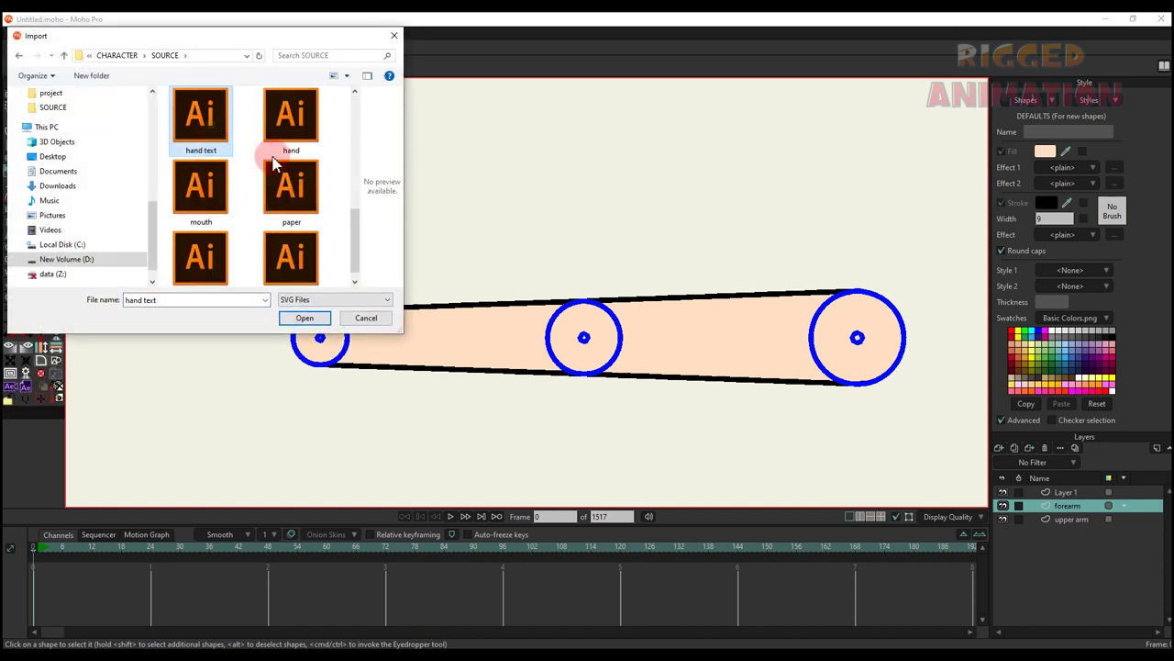
{"action": "left_click", "coordinate": [312, 321]}
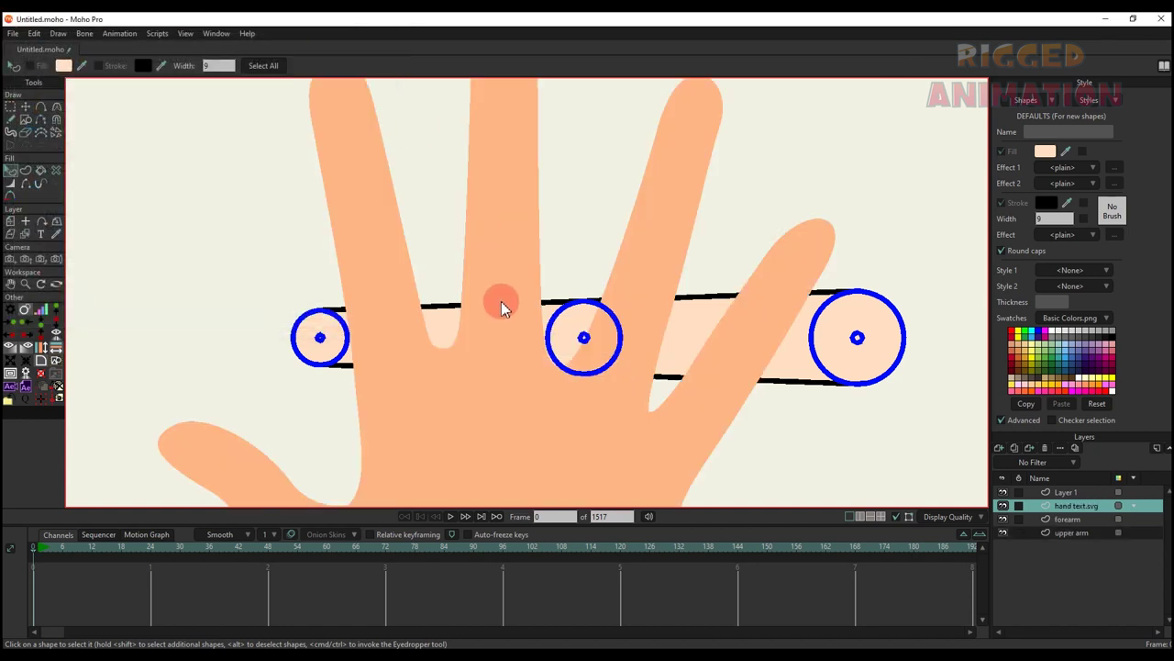
Scale the imported hand layer down to about 0.29 and rotate it to about 99 degrees
{"action": "left_click", "coordinate": [494, 373]}
{"action": "scroll", "coordinate": [494, 376], "scroll_direction": "down", "scroll_amount": 5}
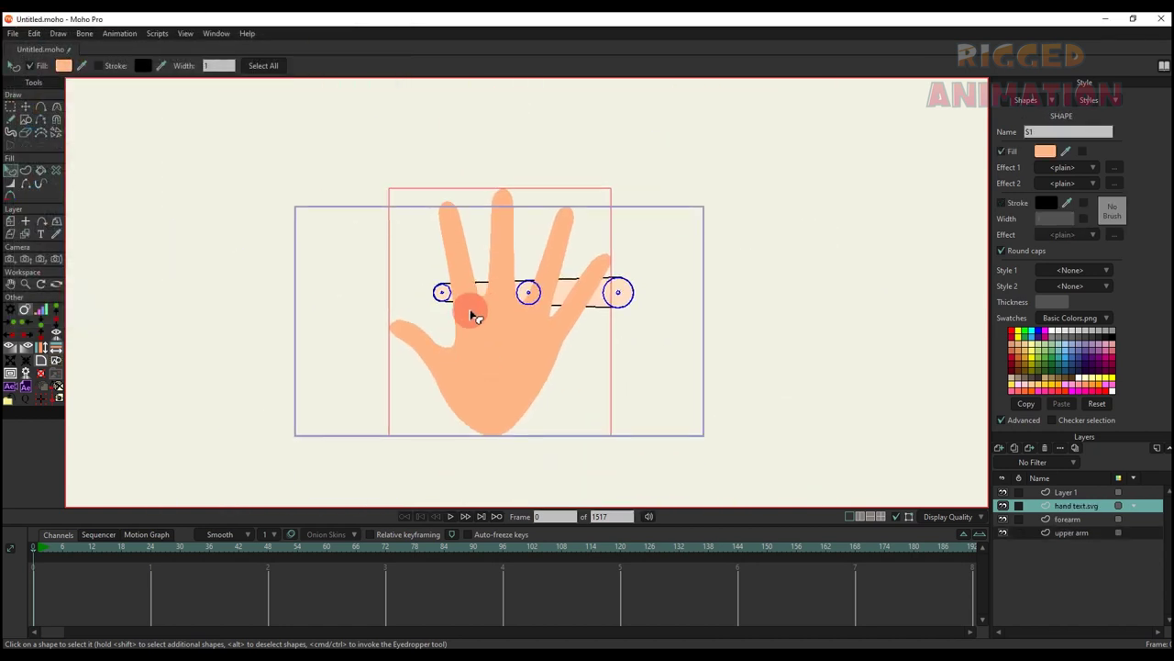
{"action": "key", "text": "m"}
{"action": "scroll", "coordinate": [398, 243], "scroll_direction": "up", "scroll_amount": 2}
{"action": "left_click_drag", "start_coordinate": [389, 196], "coordinate": [491, 314]}
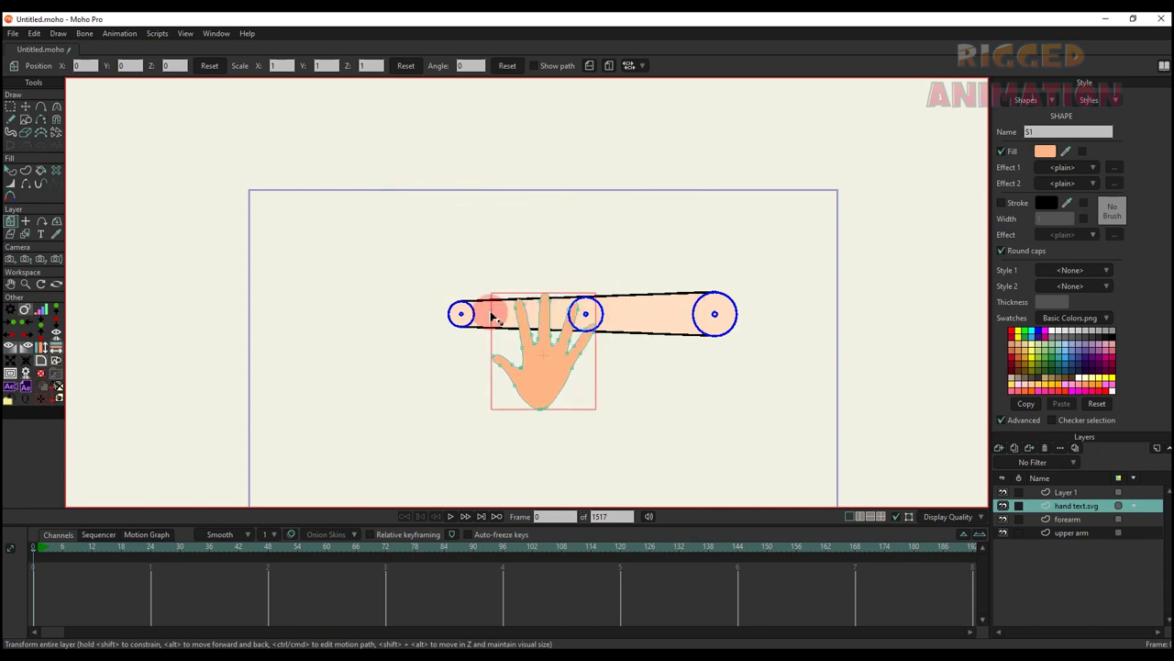
{"action": "scroll", "coordinate": [595, 359], "scroll_direction": "up", "scroll_amount": 3}
{"action": "left_click_drag", "start_coordinate": [653, 378], "coordinate": [543, 251]}
{"action": "scroll", "coordinate": [556, 377], "scroll_direction": "up", "scroll_amount": 2}
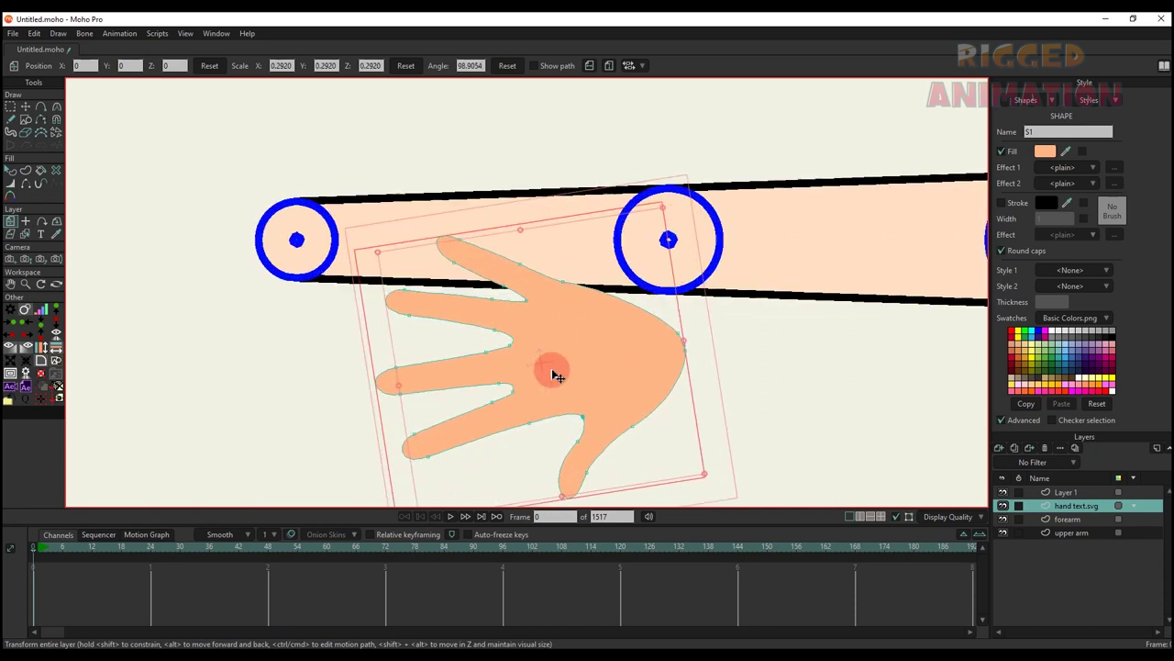
Move the hand onto the wrist circle and refine its rotation to about 92 degrees to line up with the forearm
{"action": "left_click_drag", "start_coordinate": [553, 375], "coordinate": [216, 256]}
{"action": "left_click_drag", "start_coordinate": [316, 311], "coordinate": [640, 361]}
{"action": "scroll", "coordinate": [523, 356], "scroll_direction": "up", "scroll_amount": 2}
{"action": "left_click_drag", "start_coordinate": [542, 343], "coordinate": [521, 317]}
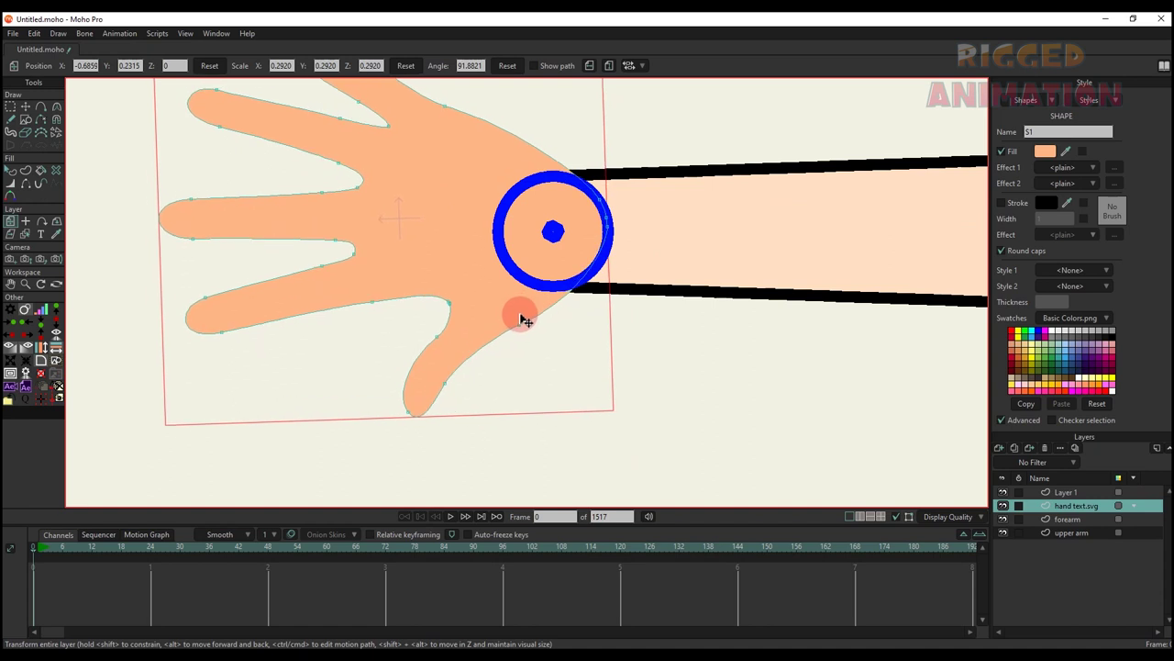
{"action": "scroll", "coordinate": [523, 319], "scroll_direction": "down", "scroll_amount": 2}
{"action": "left_click_drag", "start_coordinate": [597, 383], "coordinate": [557, 341]}
{"action": "scroll", "coordinate": [558, 335], "scroll_direction": "down", "scroll_amount": 2}
Enable the hand shape's black stroke and set its width to 28
{"action": "key", "text": "q"}
{"action": "scroll", "coordinate": [553, 330], "scroll_direction": "down", "scroll_amount": 2}
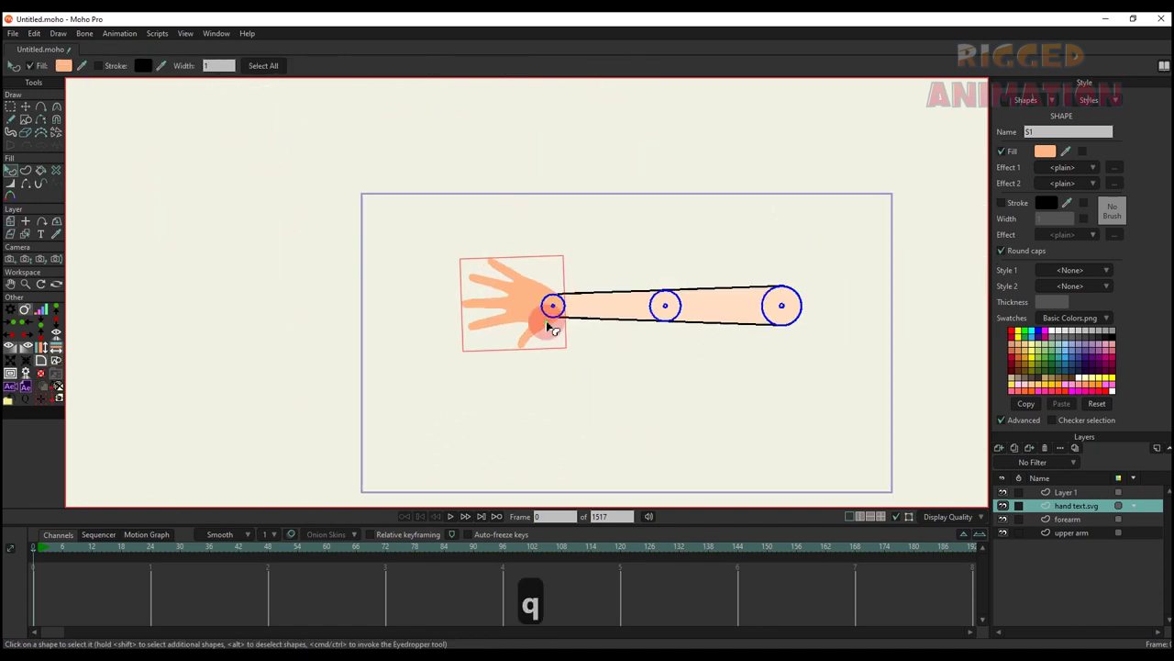
{"action": "left_click", "coordinate": [1002, 202]}
{"action": "left_click", "coordinate": [1045, 218]}
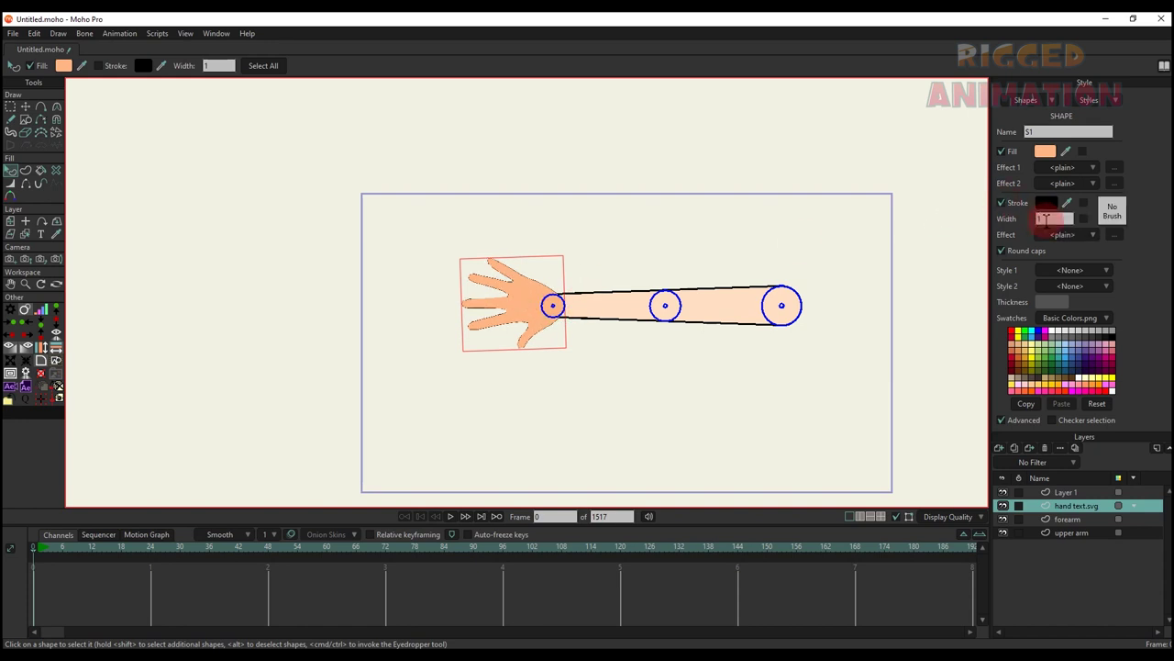
{"action": "type", "text": "23"}
{"action": "left_click", "coordinate": [1107, 286]}
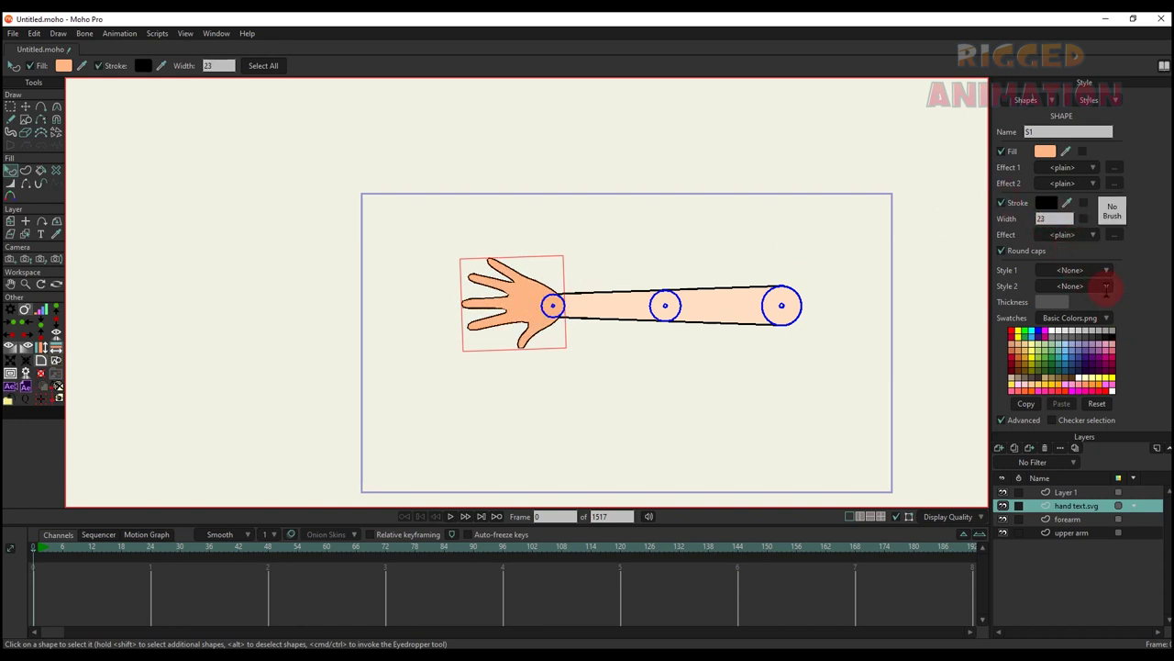
{"action": "scroll", "coordinate": [446, 327], "scroll_direction": "up", "scroll_amount": 10}
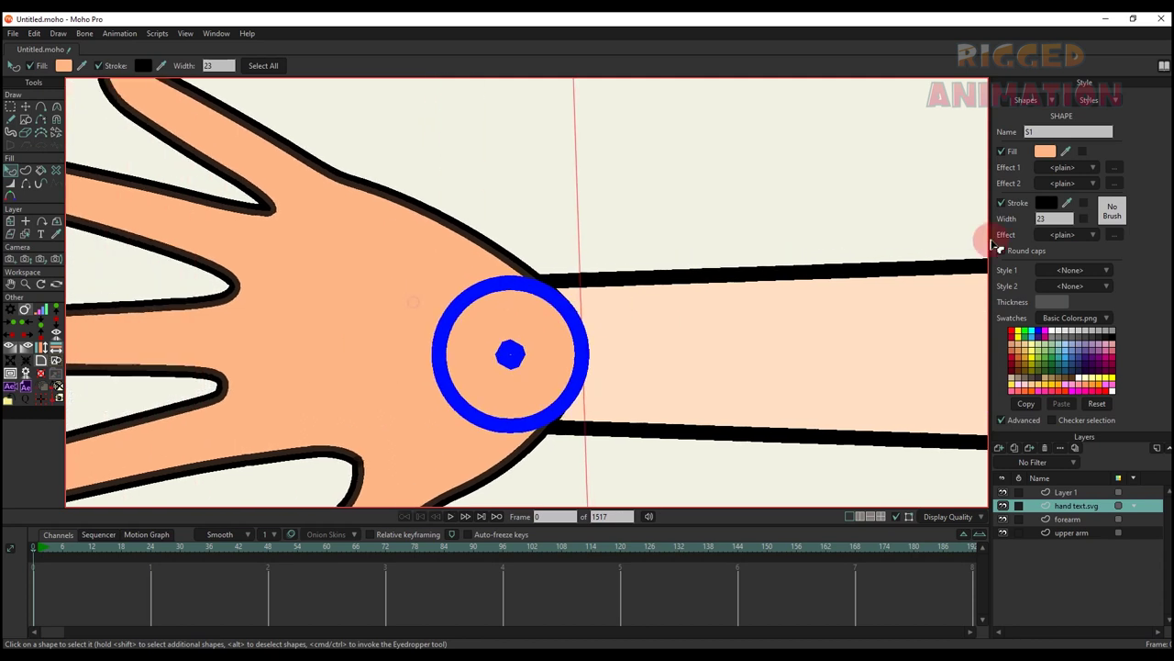
{"action": "type", "text": "28"}
{"action": "key", "text": "Return"}
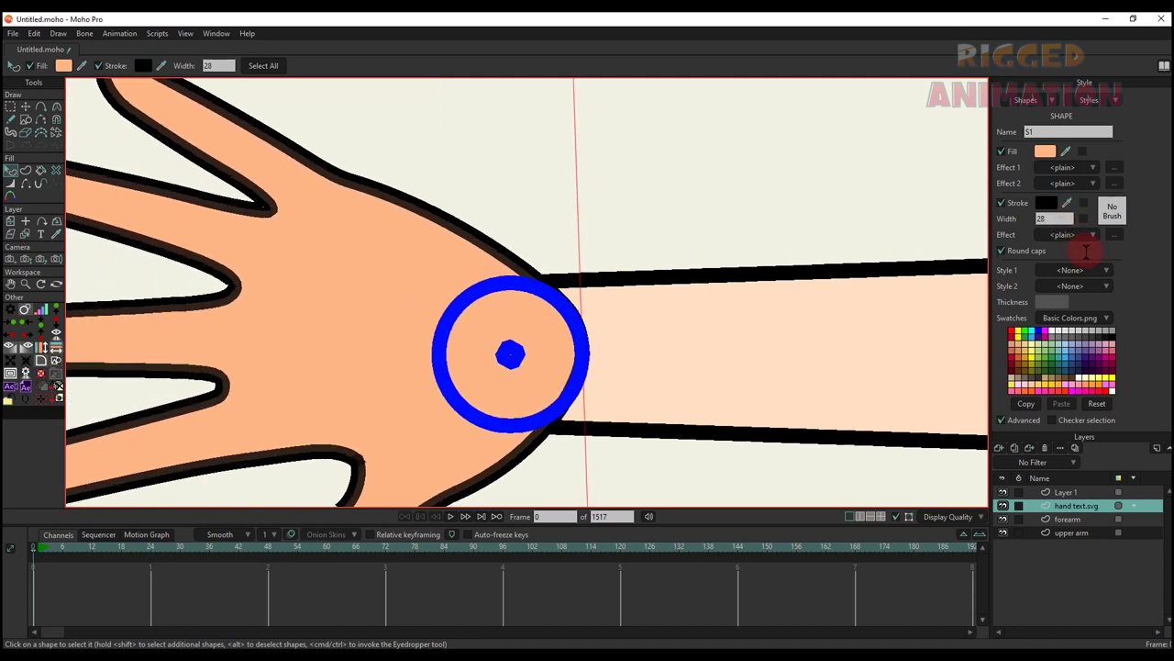
Change the hand's fill to the arm's light peach color
{"action": "key", "text": "q"}
{"action": "left_click_drag", "start_coordinate": [1066, 152], "coordinate": [825, 306]}
{"action": "scroll", "coordinate": [634, 270], "scroll_direction": "down", "scroll_amount": 5}
Adjust the points and handles on the hand's upper wrist curve to follow the blue wrist circle
{"action": "key", "text": "t"}
{"action": "scroll", "coordinate": [608, 296], "scroll_direction": "up", "scroll_amount": 10}
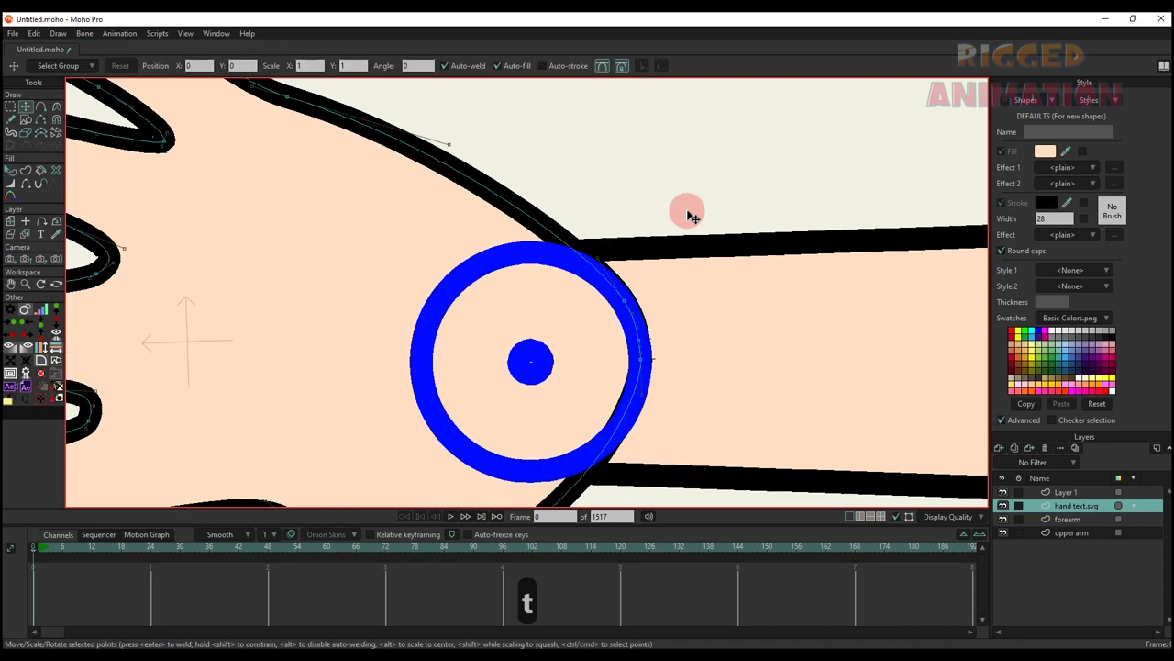
{"action": "scroll", "coordinate": [630, 314], "scroll_direction": "up", "scroll_amount": 2}
{"action": "left_click_drag", "start_coordinate": [622, 298], "coordinate": [586, 275]}
{"action": "left_click_drag", "start_coordinate": [519, 166], "coordinate": [461, 154]}
{"action": "left_click_drag", "start_coordinate": [591, 275], "coordinate": [624, 398]}
Move the lower wrist point and its handles onto the wrist circle where the forearm's lower line meets it
{"action": "scroll", "coordinate": [613, 307], "scroll_direction": "down", "scroll_amount": 6}
{"action": "scroll", "coordinate": [633, 335], "scroll_direction": "up", "scroll_amount": 6}
{"action": "scroll", "coordinate": [626, 378], "scroll_direction": "down", "scroll_amount": 5}
{"action": "scroll", "coordinate": [621, 431], "scroll_direction": "up", "scroll_amount": 3}
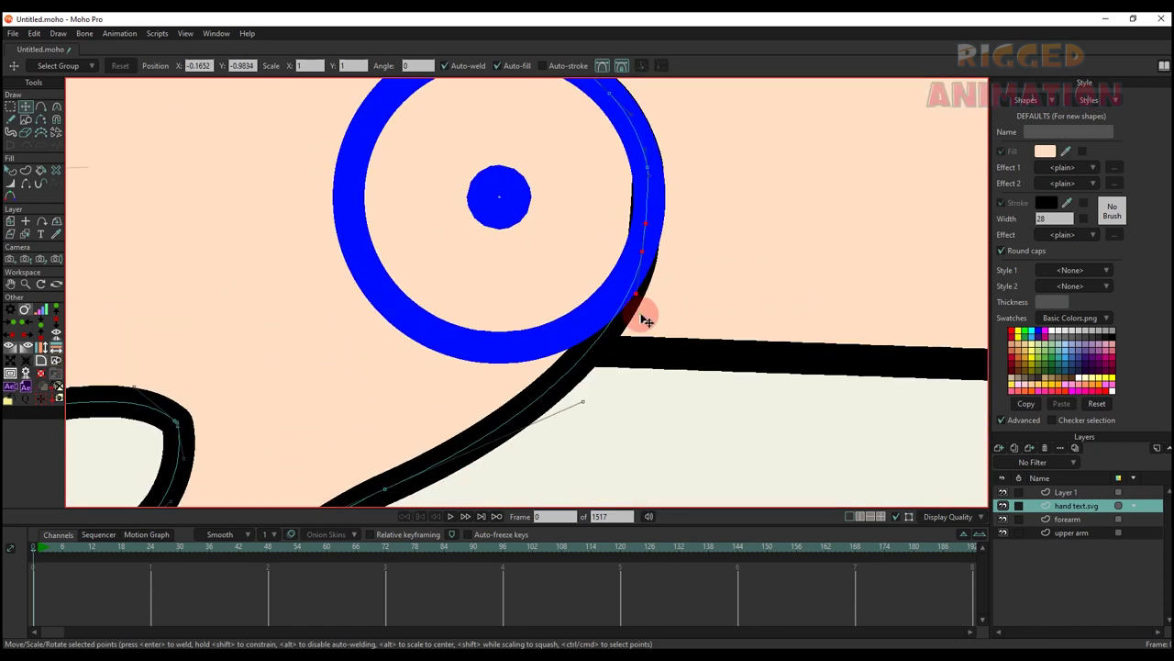
{"action": "left_click_drag", "start_coordinate": [642, 315], "coordinate": [628, 319]}
{"action": "left_click_drag", "start_coordinate": [646, 266], "coordinate": [620, 318]}
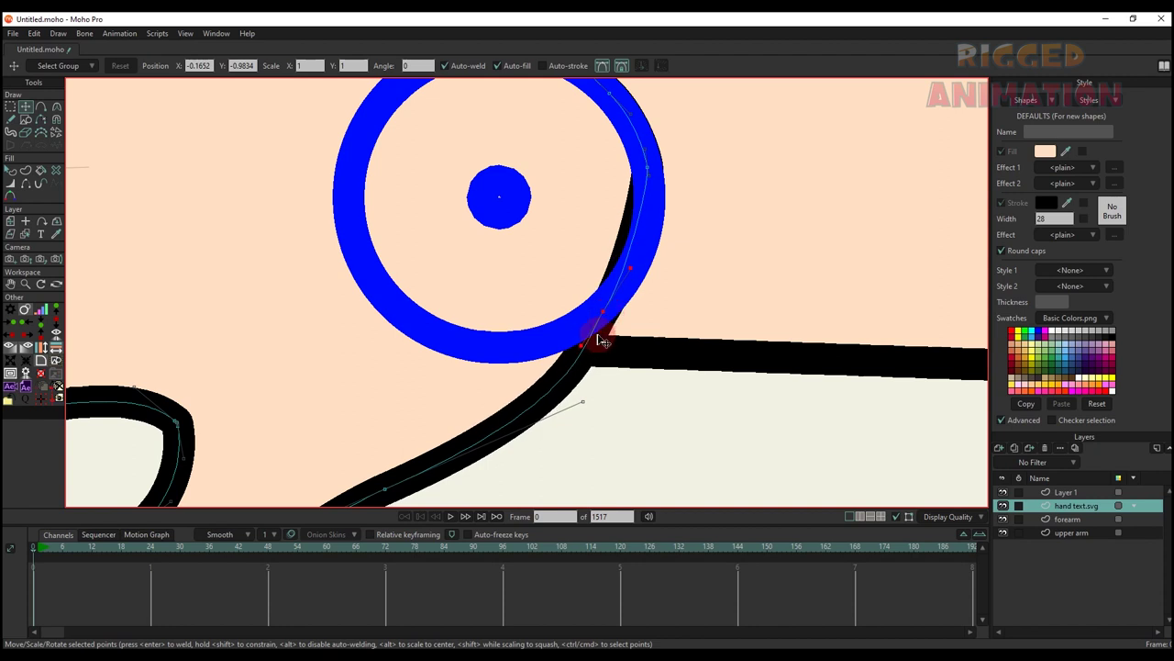
{"action": "left_click_drag", "start_coordinate": [574, 395], "coordinate": [556, 384]}
Fine-tune the points and handles of the hand's rounded wrist end so its curve follows the blue wrist circle
{"action": "scroll", "coordinate": [623, 289], "scroll_direction": "up", "scroll_amount": 2}
{"action": "left_click_drag", "start_coordinate": [634, 258], "coordinate": [668, 357]}
{"action": "scroll", "coordinate": [684, 220], "scroll_direction": "down", "scroll_amount": 2}
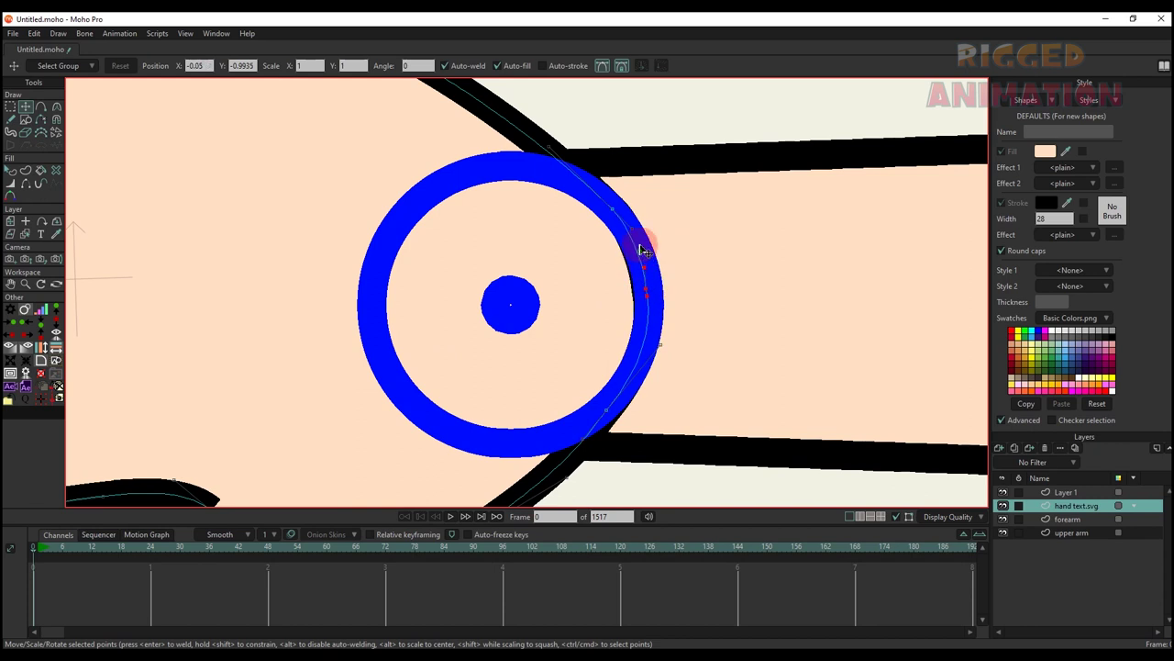
{"action": "scroll", "coordinate": [675, 294], "scroll_direction": "up", "scroll_amount": 2}
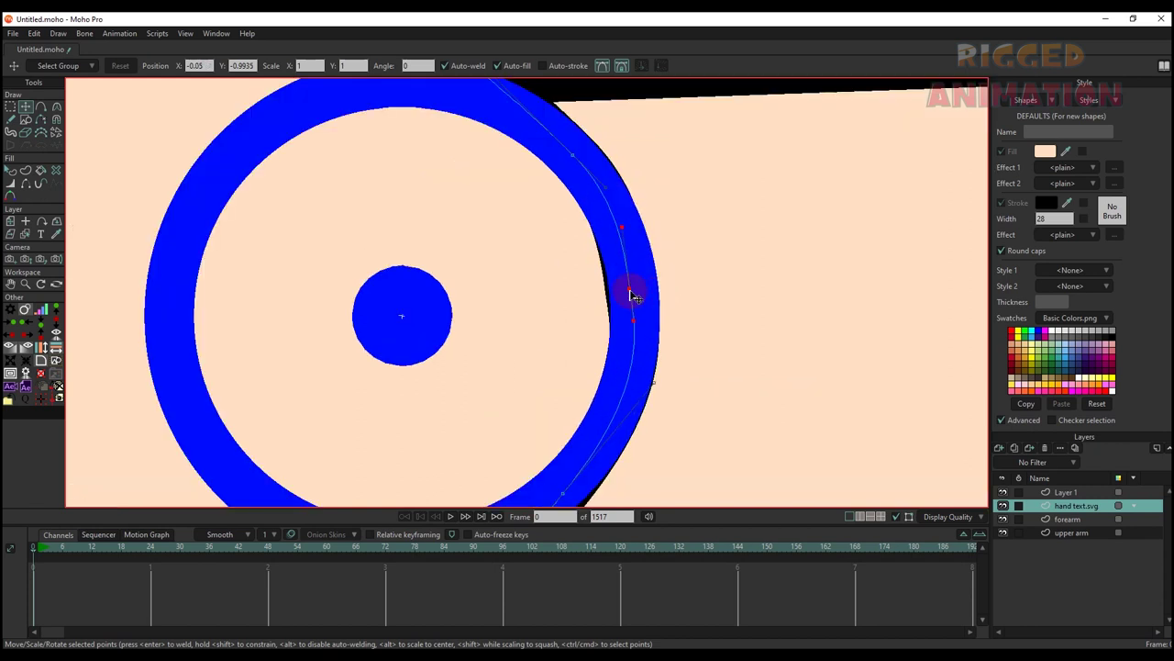
{"action": "left_click_drag", "start_coordinate": [633, 296], "coordinate": [640, 296]}
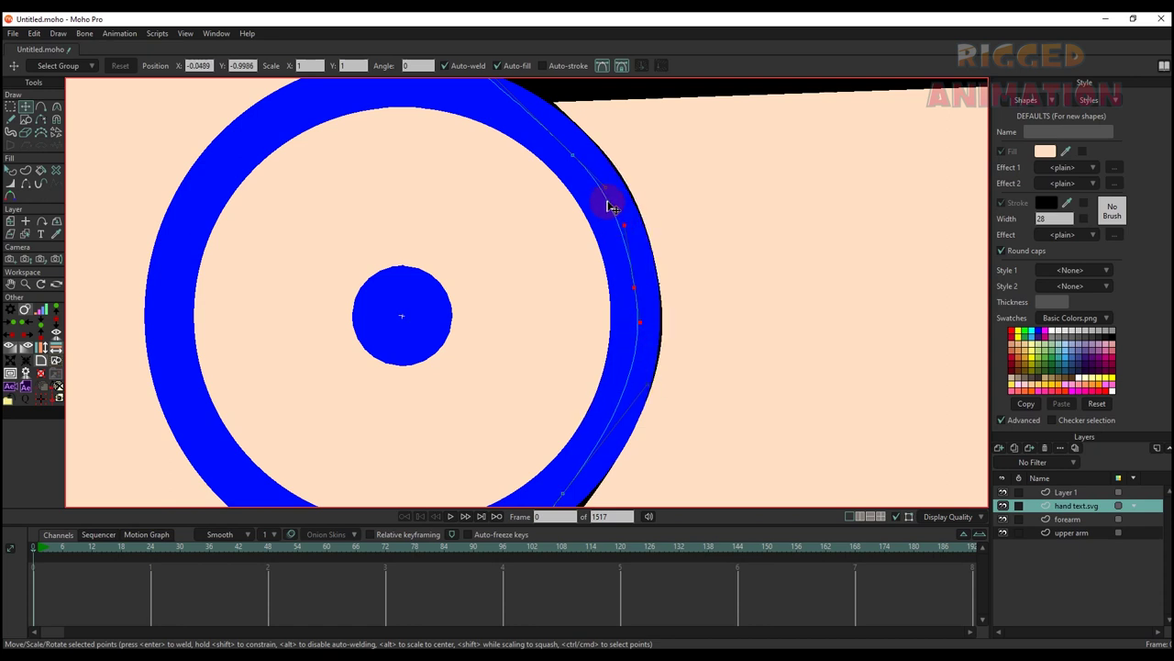
{"action": "scroll", "coordinate": [606, 206], "scroll_direction": "down", "scroll_amount": 1}
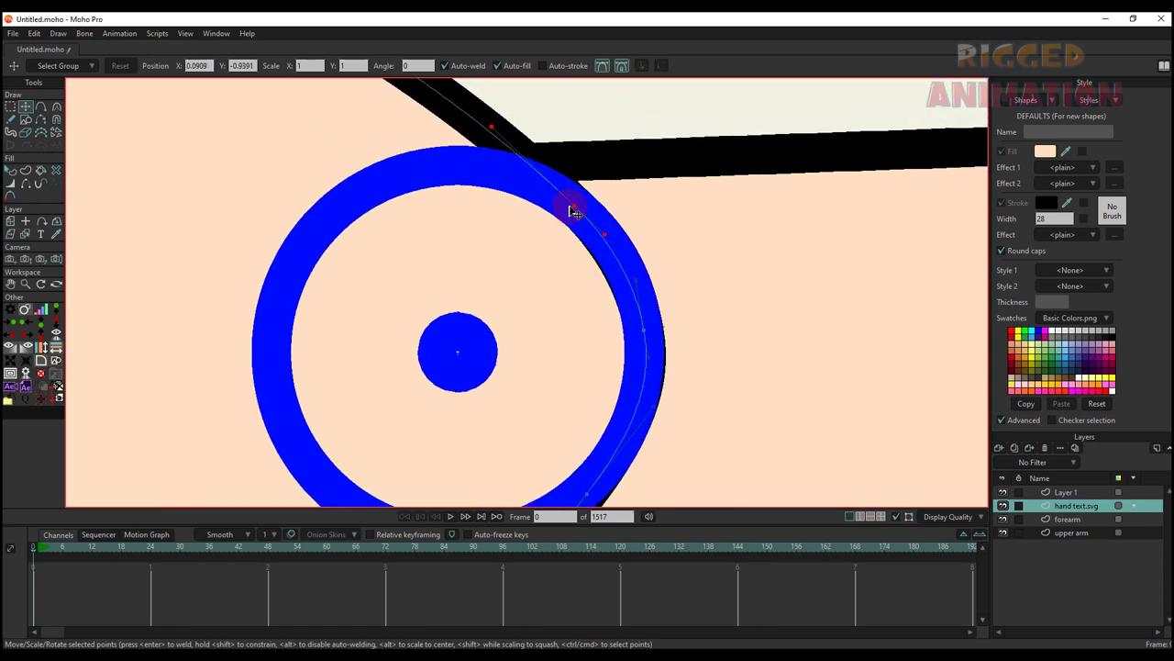
{"action": "left_click_drag", "start_coordinate": [605, 245], "coordinate": [603, 242]}
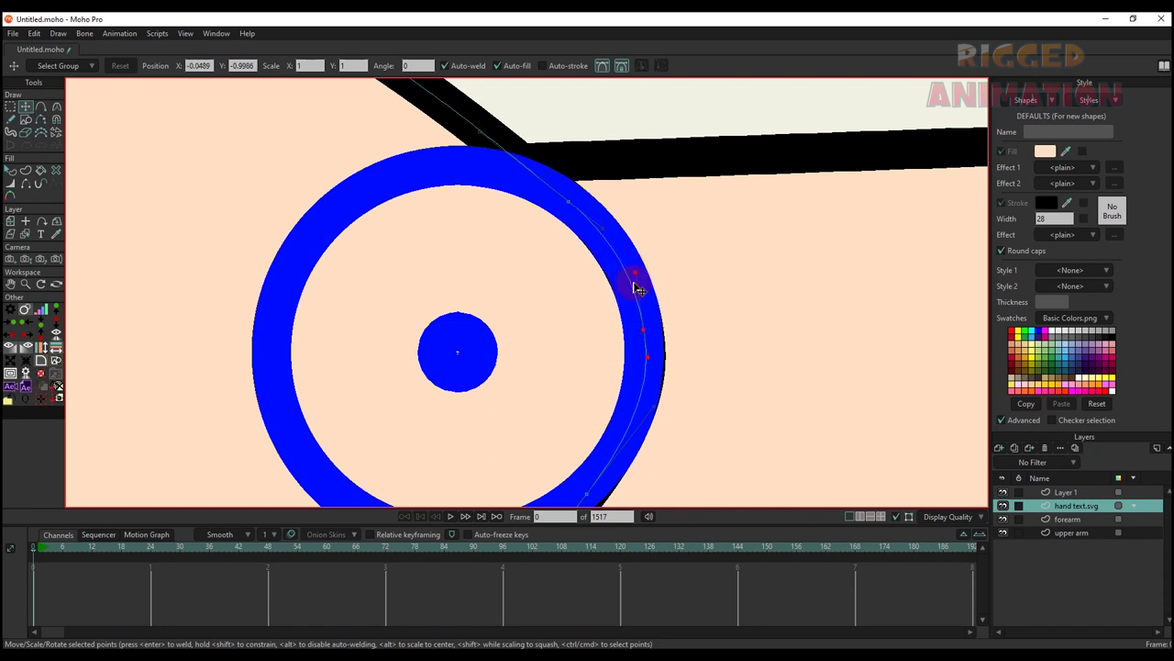
{"action": "scroll", "coordinate": [637, 312], "scroll_direction": "down", "scroll_amount": 1}
{"action": "scroll", "coordinate": [648, 360], "scroll_direction": "down", "scroll_amount": 1}
Hide the hand outline's stroke edges across the wrist and turn off the guide circle layer's visibility
{"action": "key", "text": "q"}
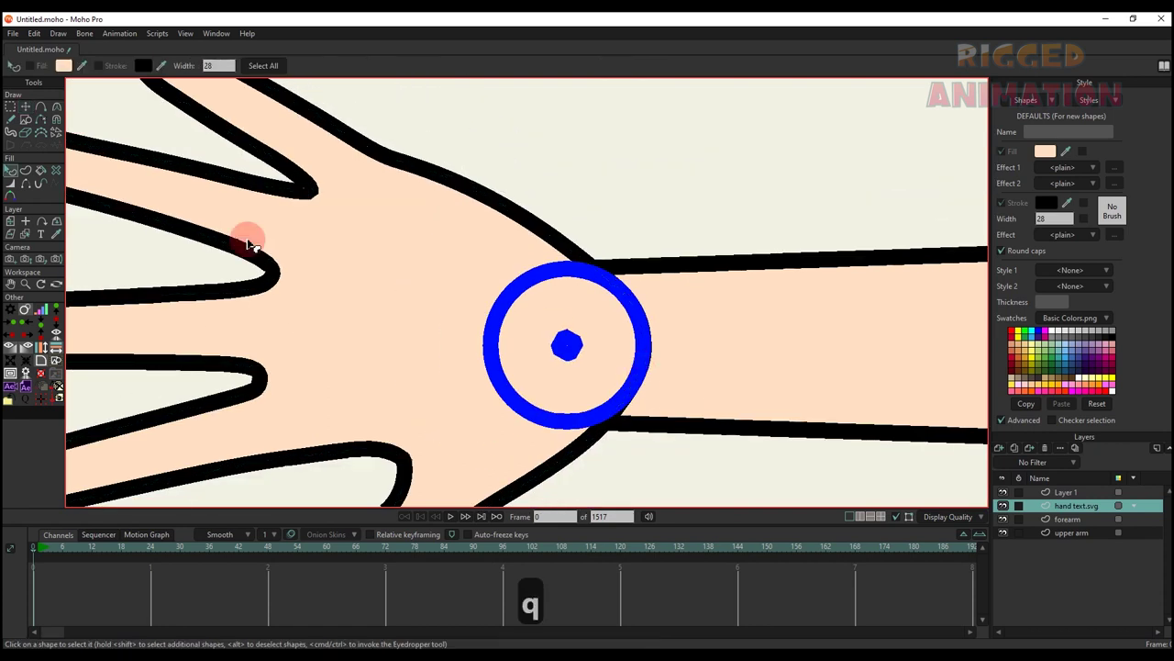
{"action": "left_click", "coordinate": [26, 182]}
{"action": "scroll", "coordinate": [603, 298], "scroll_direction": "up", "scroll_amount": 1}
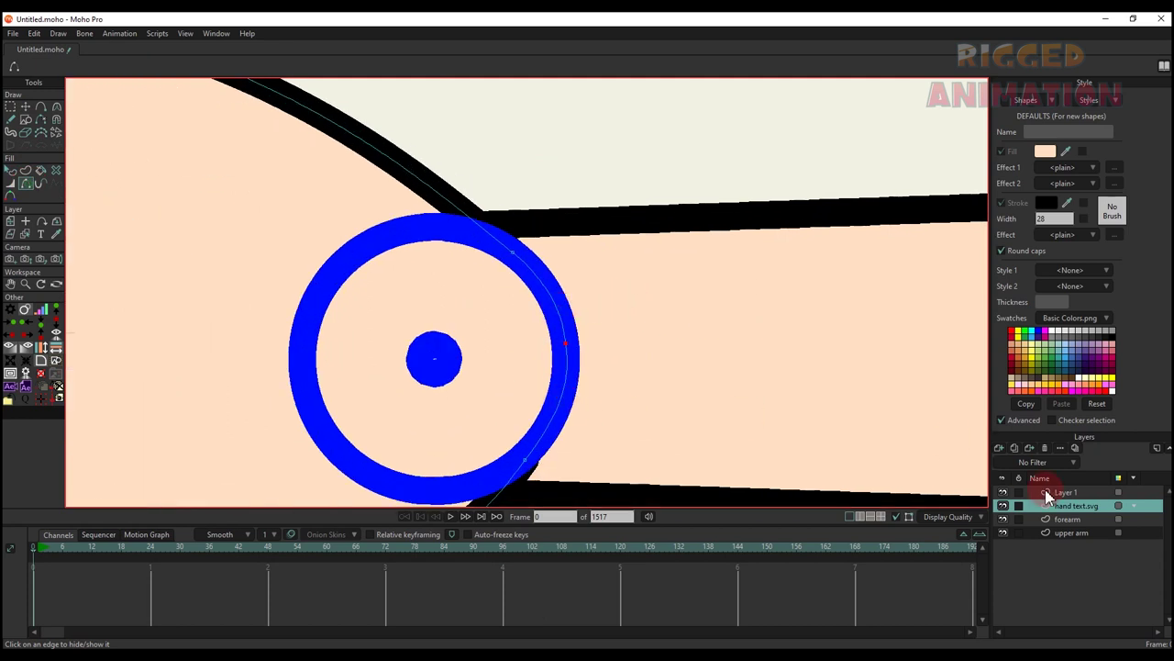
{"action": "left_click", "coordinate": [1002, 493]}
{"action": "scroll", "coordinate": [581, 273], "scroll_direction": "down", "scroll_amount": 4}
{"action": "key", "text": "q"}
{"action": "scroll", "coordinate": [584, 269], "scroll_direction": "down", "scroll_amount": 2}
{"action": "scroll", "coordinate": [569, 292], "scroll_direction": "up", "scroll_amount": 2}
Show the guide circles and shift the hand's lower wrist point inward along the wrist circle, smoothing the adjoining palm curve's handle
{"action": "key", "text": "t"}
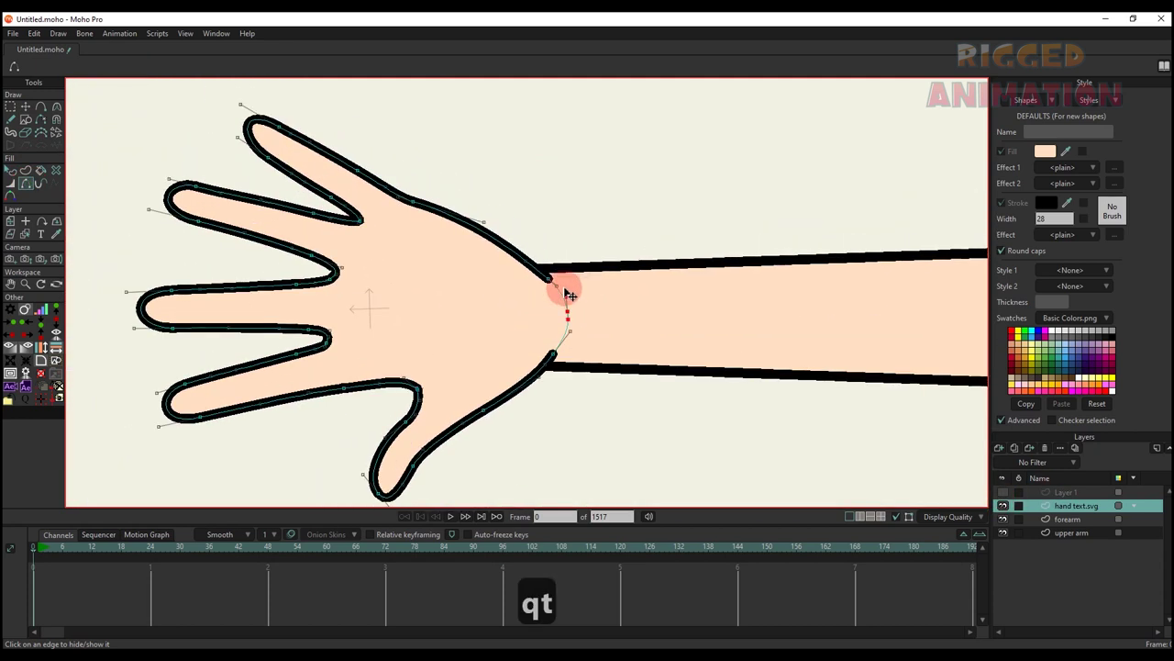
{"action": "scroll", "coordinate": [567, 293], "scroll_direction": "up", "scroll_amount": 2}
{"action": "scroll", "coordinate": [597, 287], "scroll_direction": "down", "scroll_amount": 2}
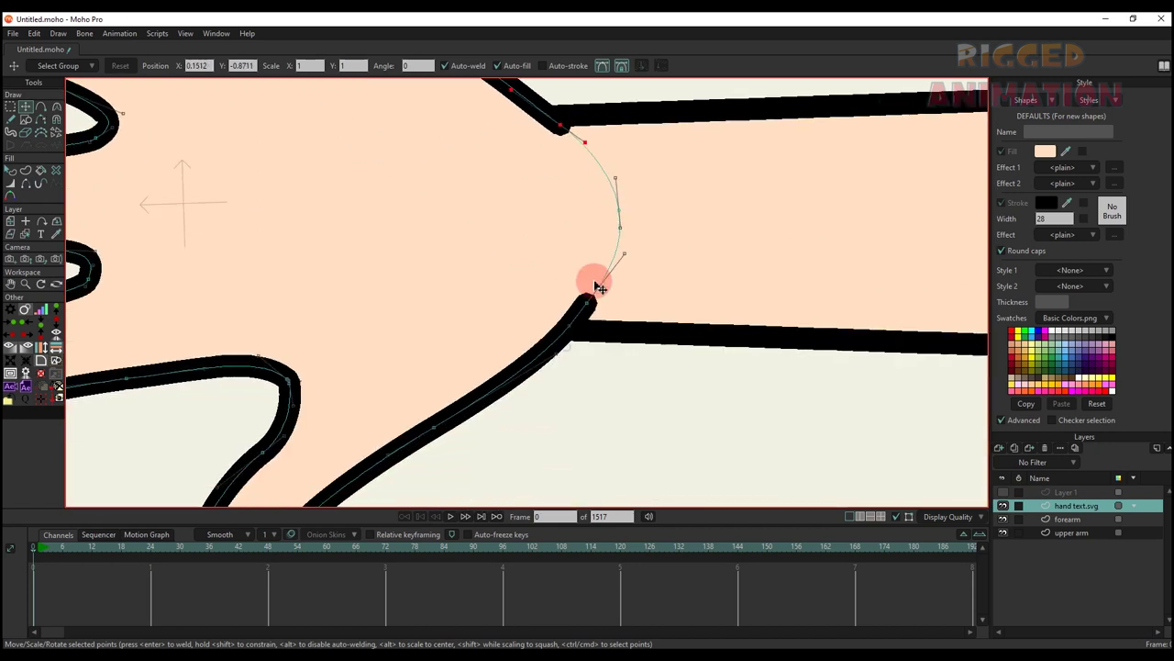
{"action": "scroll", "coordinate": [594, 285], "scroll_direction": "up", "scroll_amount": 2}
{"action": "left_click_drag", "start_coordinate": [581, 316], "coordinate": [537, 336]}
{"action": "left_click", "coordinate": [1002, 493]}
{"action": "scroll", "coordinate": [568, 361], "scroll_direction": "up", "scroll_amount": 2}
{"action": "key", "text": "t"}
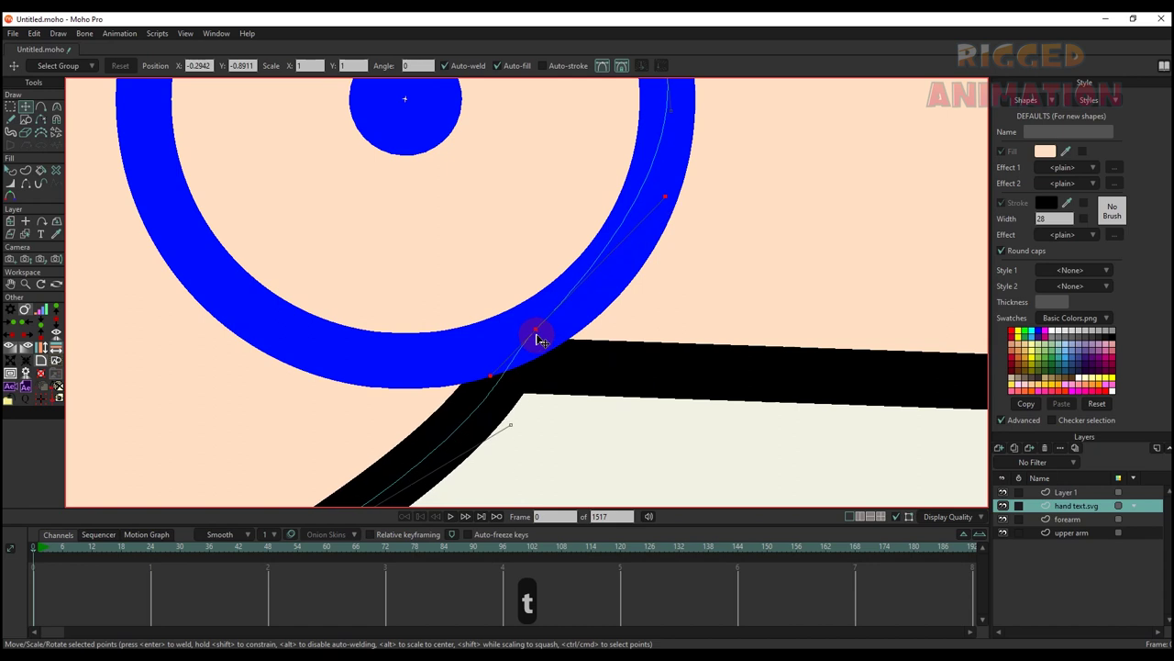
{"action": "left_click_drag", "start_coordinate": [522, 434], "coordinate": [486, 412]}
{"action": "scroll", "coordinate": [603, 318], "scroll_direction": "down", "scroll_amount": 2}
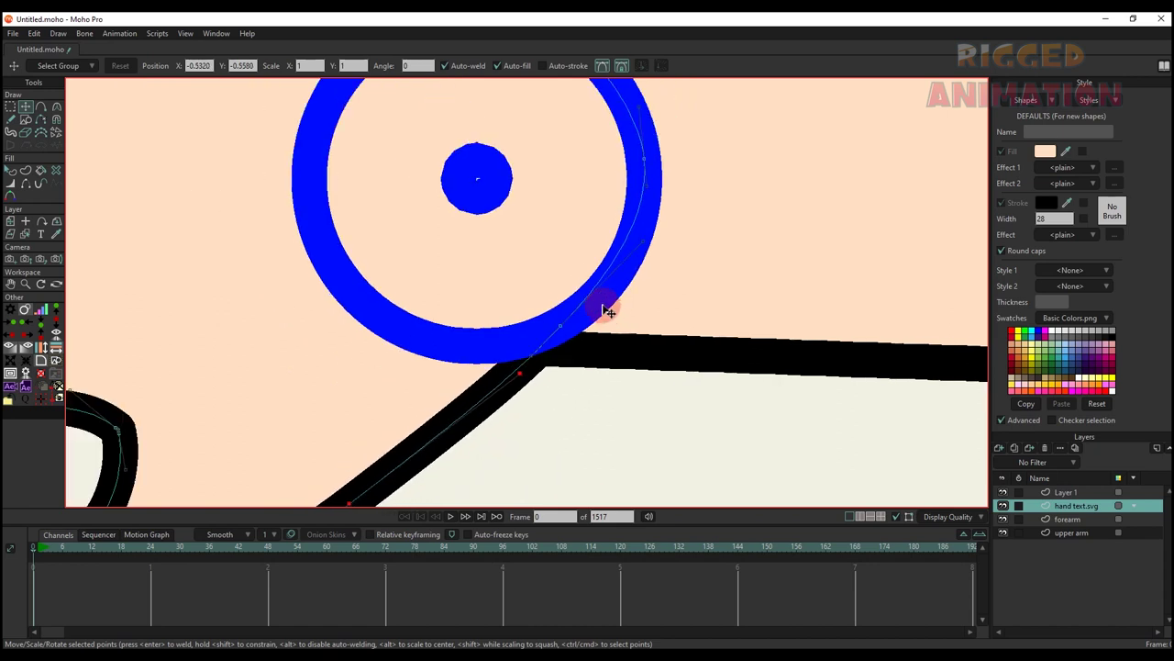
Readjust the handles along the hidden wrist edge to match the curvature of the blue wrist circle
{"action": "left_click_drag", "start_coordinate": [646, 289], "coordinate": [650, 301]}
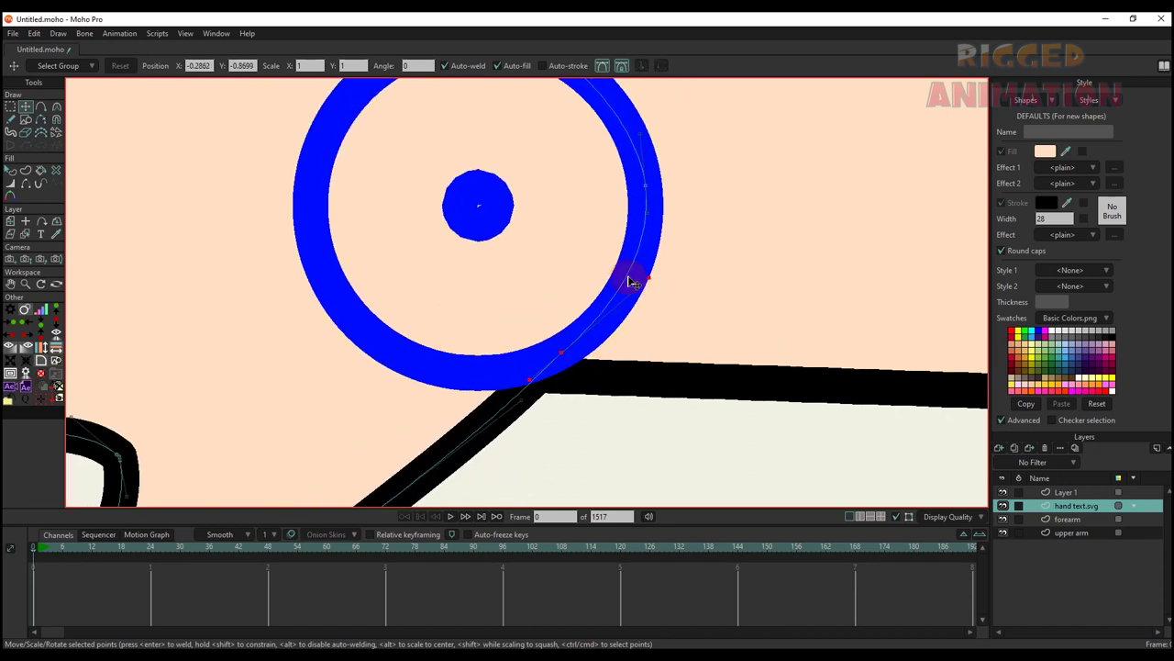
{"action": "left_click_drag", "start_coordinate": [610, 130], "coordinate": [656, 260]}
{"action": "scroll", "coordinate": [655, 258], "scroll_direction": "up", "scroll_amount": 2}
{"action": "left_click_drag", "start_coordinate": [612, 218], "coordinate": [637, 262]}
{"action": "left_click_drag", "start_coordinate": [586, 193], "coordinate": [680, 224]}
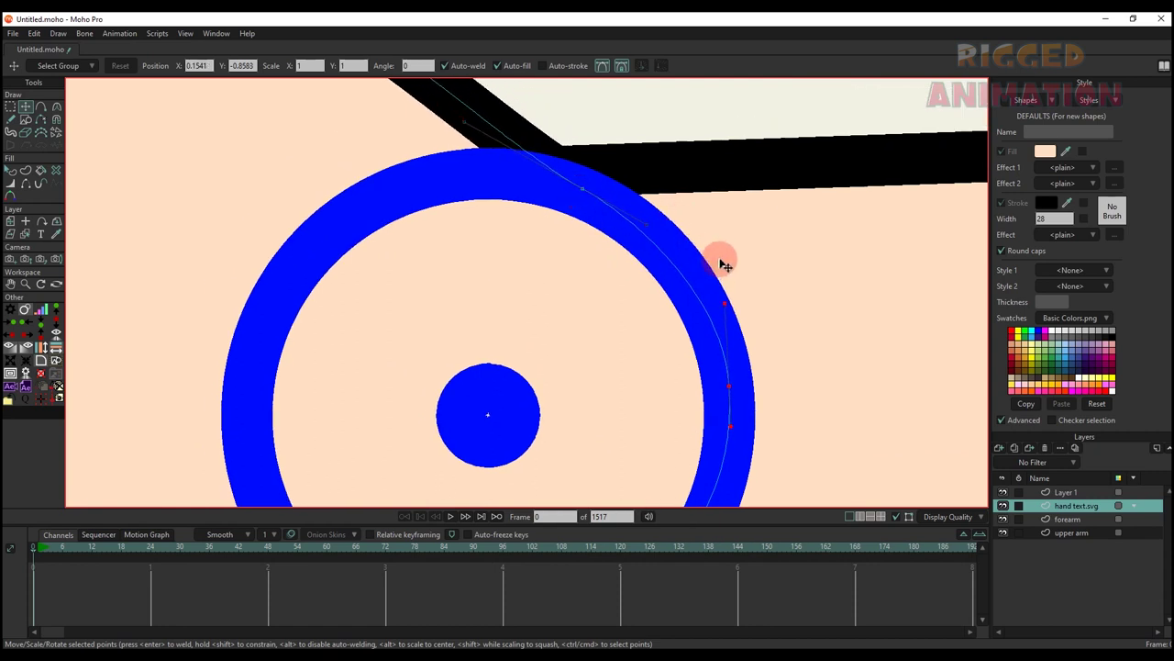
{"action": "scroll", "coordinate": [702, 303], "scroll_direction": "down", "scroll_amount": 3}
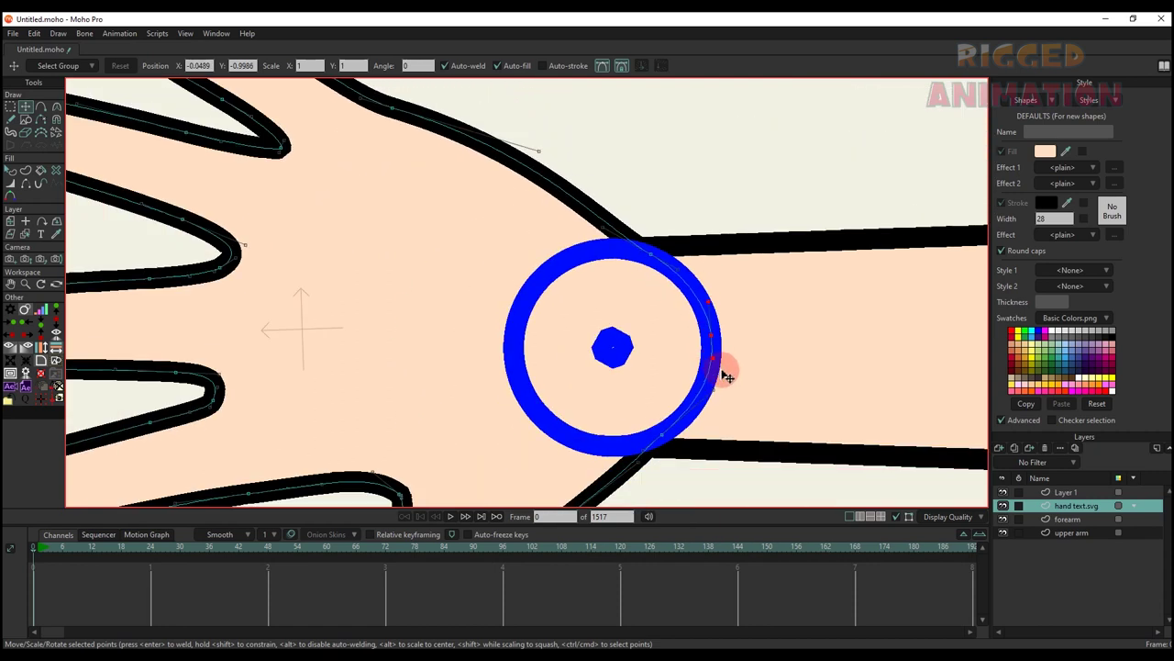
{"action": "scroll", "coordinate": [721, 390], "scroll_direction": "up", "scroll_amount": 2}
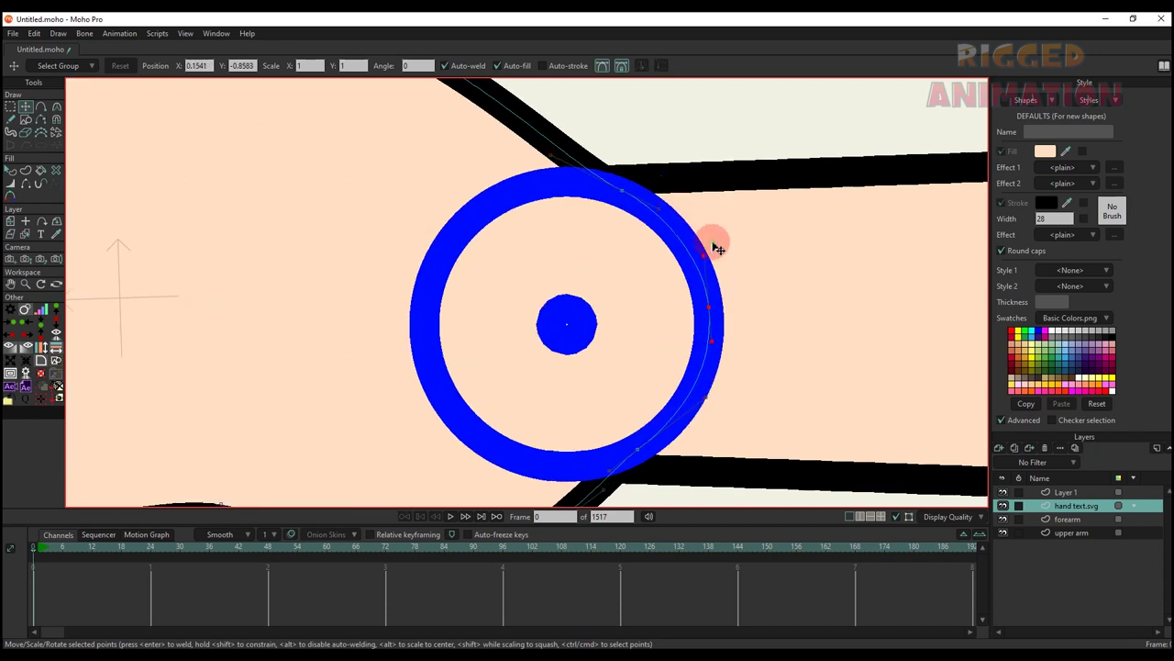
Hide the guide circles and examine how the hand outline joins the forearm across the whole arm
{"action": "left_click", "coordinate": [1003, 493]}
{"action": "scroll", "coordinate": [739, 375], "scroll_direction": "down", "scroll_amount": 5}
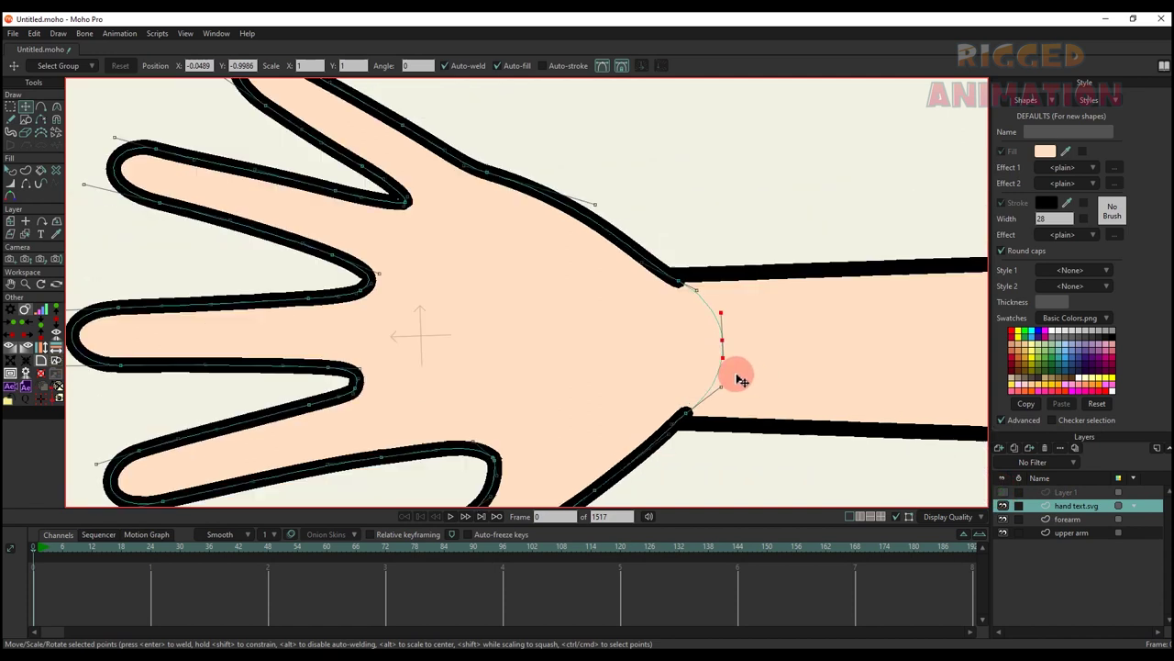
{"action": "left_click", "coordinate": [10, 171]}
{"action": "scroll", "coordinate": [436, 289], "scroll_direction": "down", "scroll_amount": 4}
{"action": "left_click_drag", "start_coordinate": [461, 322], "coordinate": [517, 340]}
{"action": "scroll", "coordinate": [585, 346], "scroll_direction": "up", "scroll_amount": 1}
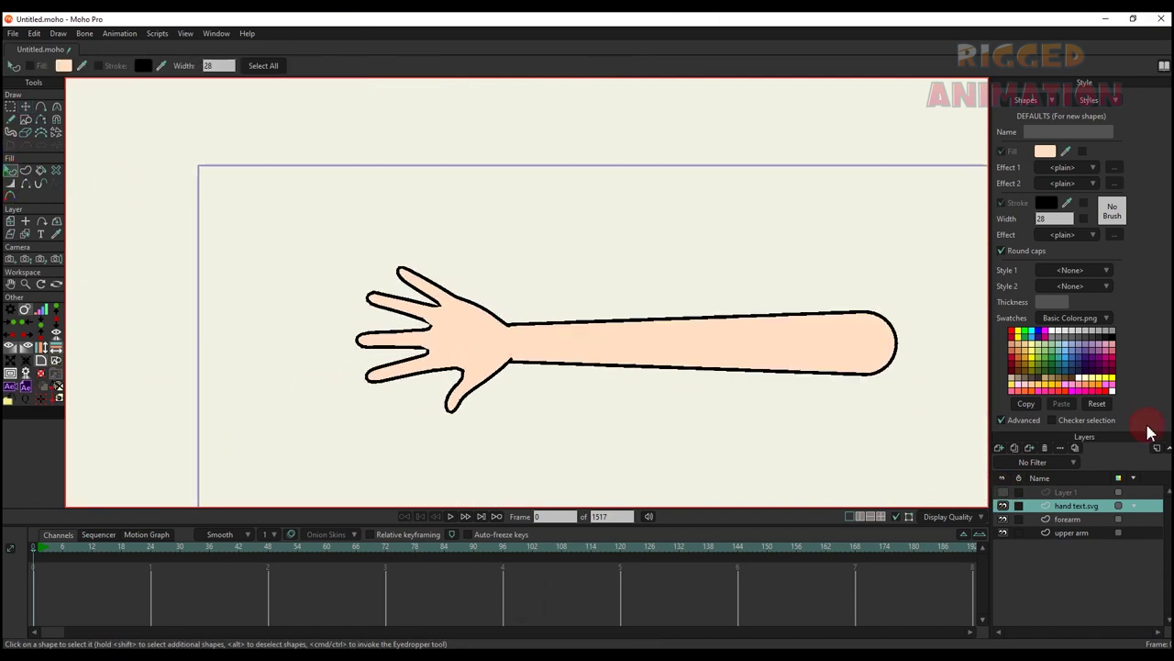
Show the guide circles again and set the hand layer's origin at the center of the wrist circle
{"action": "left_click", "coordinate": [1003, 493]}
{"action": "scroll", "coordinate": [695, 361], "scroll_direction": "up", "scroll_amount": 3}
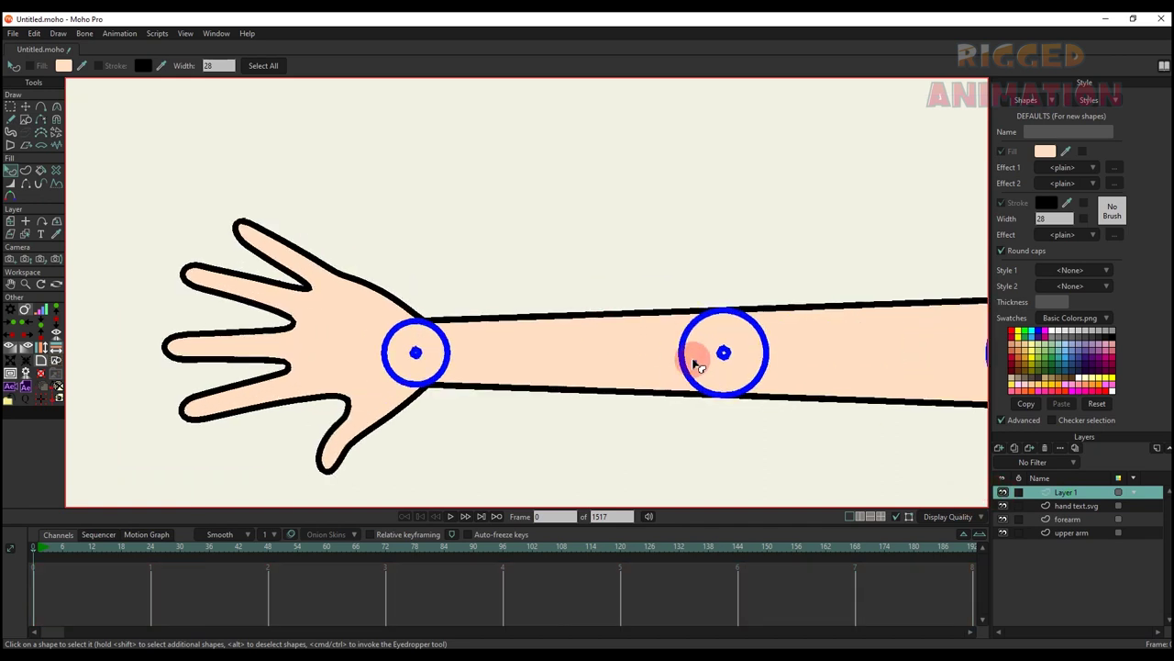
{"action": "scroll", "coordinate": [420, 345], "scroll_direction": "up", "scroll_amount": 2}
{"action": "left_click_drag", "start_coordinate": [406, 346], "coordinate": [673, 359]}
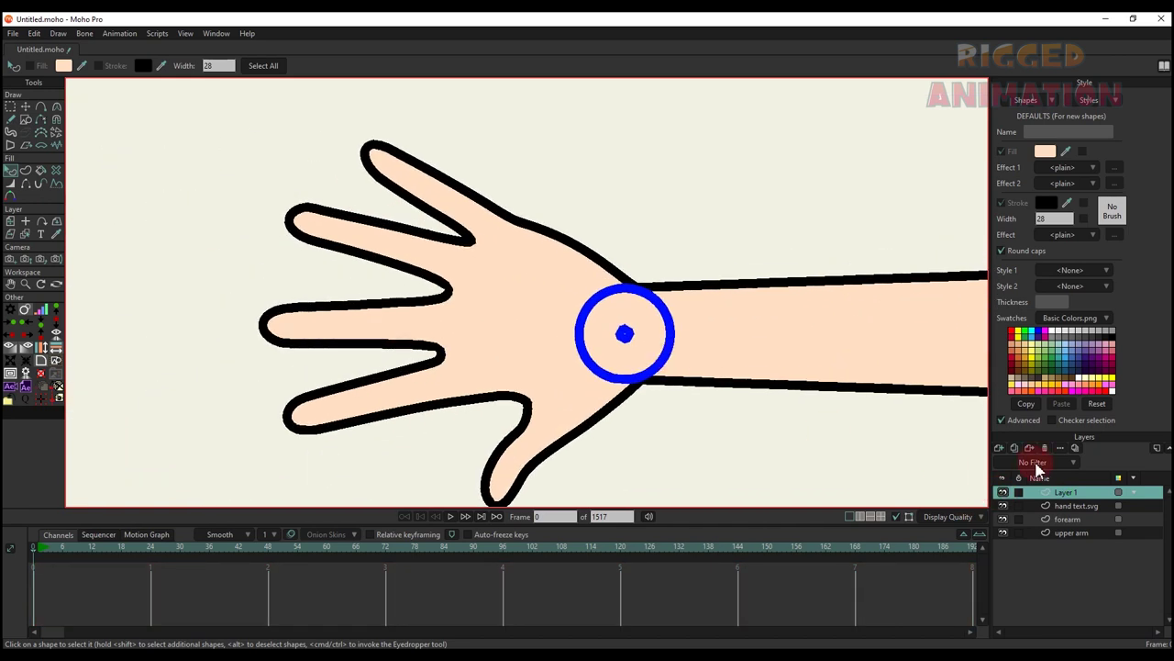
{"action": "scroll", "coordinate": [504, 332], "scroll_direction": "up", "scroll_amount": 1}
{"action": "left_click", "coordinate": [1075, 507]}
{"action": "scroll", "coordinate": [602, 320], "scroll_direction": "up", "scroll_amount": 2}
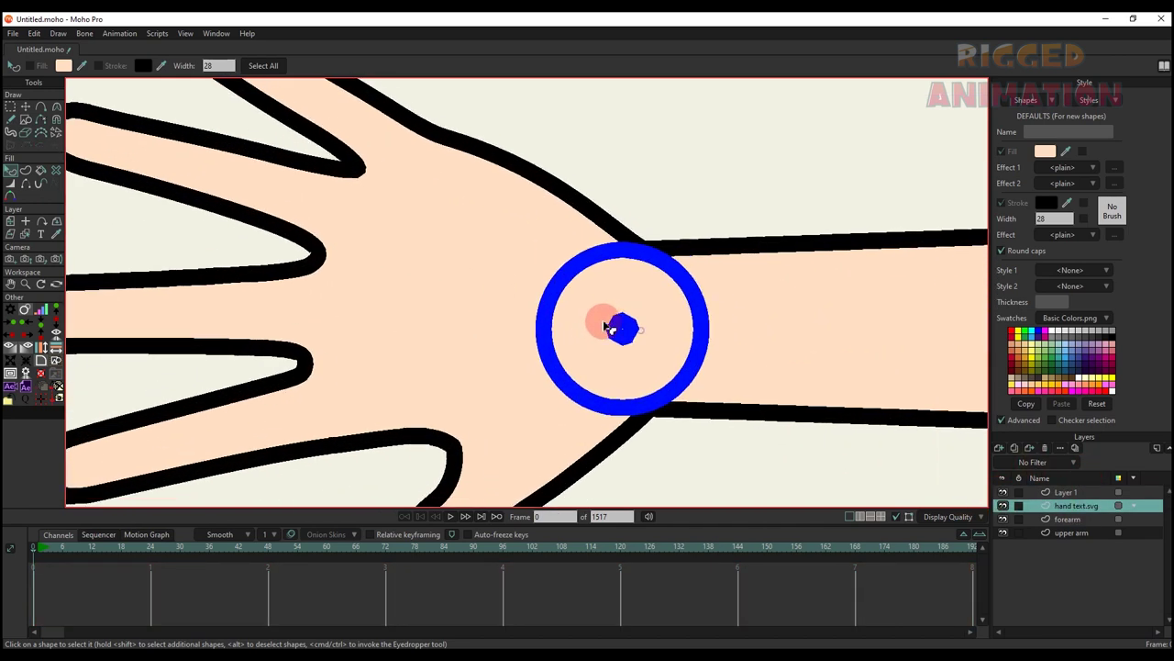
{"action": "key", "text": "o"}
{"action": "scroll", "coordinate": [603, 324], "scroll_direction": "up", "scroll_amount": 3}
{"action": "left_click", "coordinate": [602, 326]}
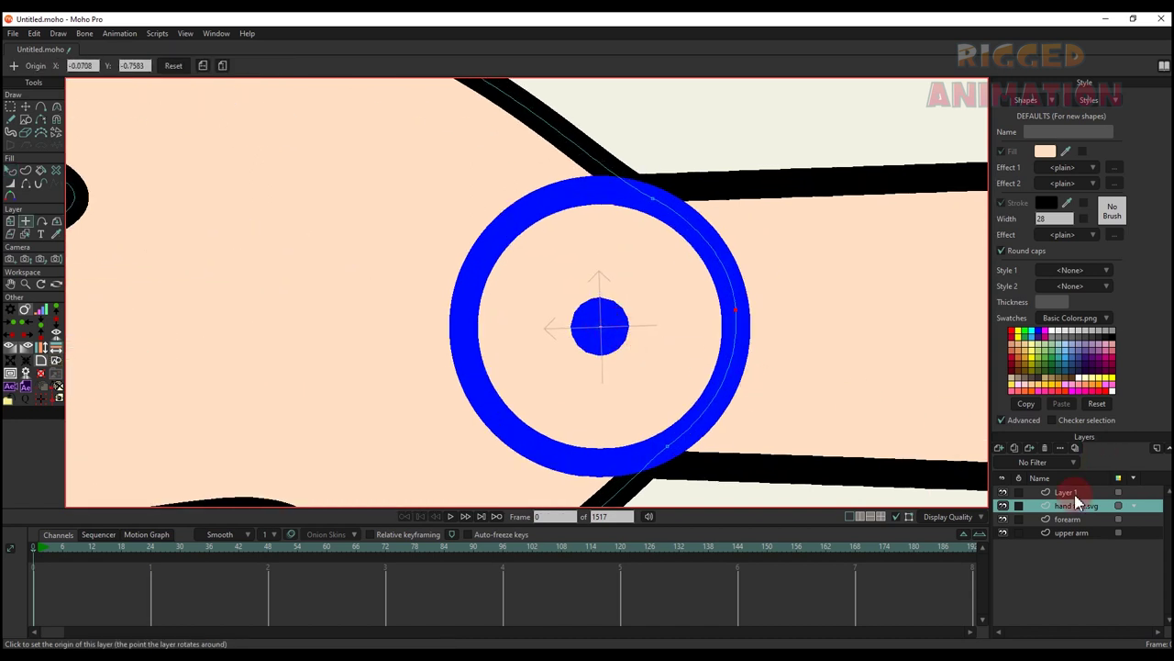
Hide the guide circles and test the wrist pivot by rotating the hand layer upward at frame 4
{"action": "left_click", "coordinate": [1003, 493]}
{"action": "scroll", "coordinate": [590, 322], "scroll_direction": "down", "scroll_amount": 2}
{"action": "left_click", "coordinate": [52, 547]}
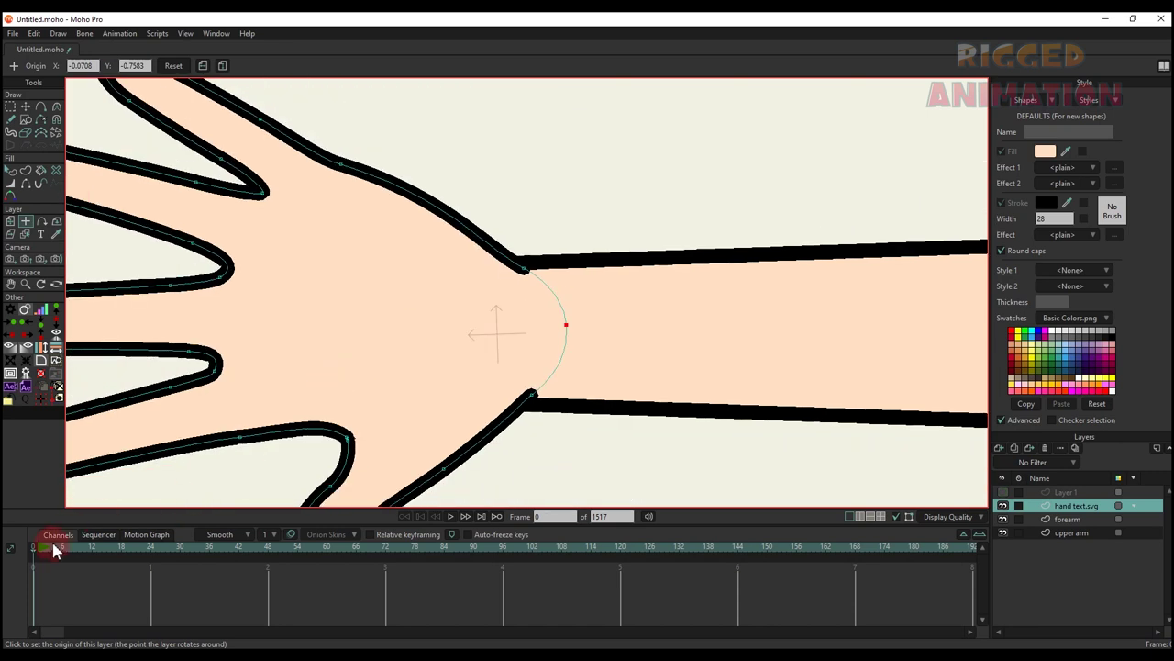
{"action": "scroll", "coordinate": [273, 412], "scroll_direction": "down", "scroll_amount": 1}
{"action": "key", "text": "m"}
{"action": "scroll", "coordinate": [494, 213], "scroll_direction": "down", "scroll_amount": 2}
{"action": "left_click_drag", "start_coordinate": [466, 149], "coordinate": [249, 473]}
{"action": "scroll", "coordinate": [614, 173], "scroll_direction": "down", "scroll_amount": 2}
{"action": "scroll", "coordinate": [559, 263], "scroll_direction": "down", "scroll_amount": 2}
{"action": "scroll", "coordinate": [571, 255], "scroll_direction": "up", "scroll_amount": 1}
{"action": "scroll", "coordinate": [590, 254], "scroll_direction": "down", "scroll_amount": 2}
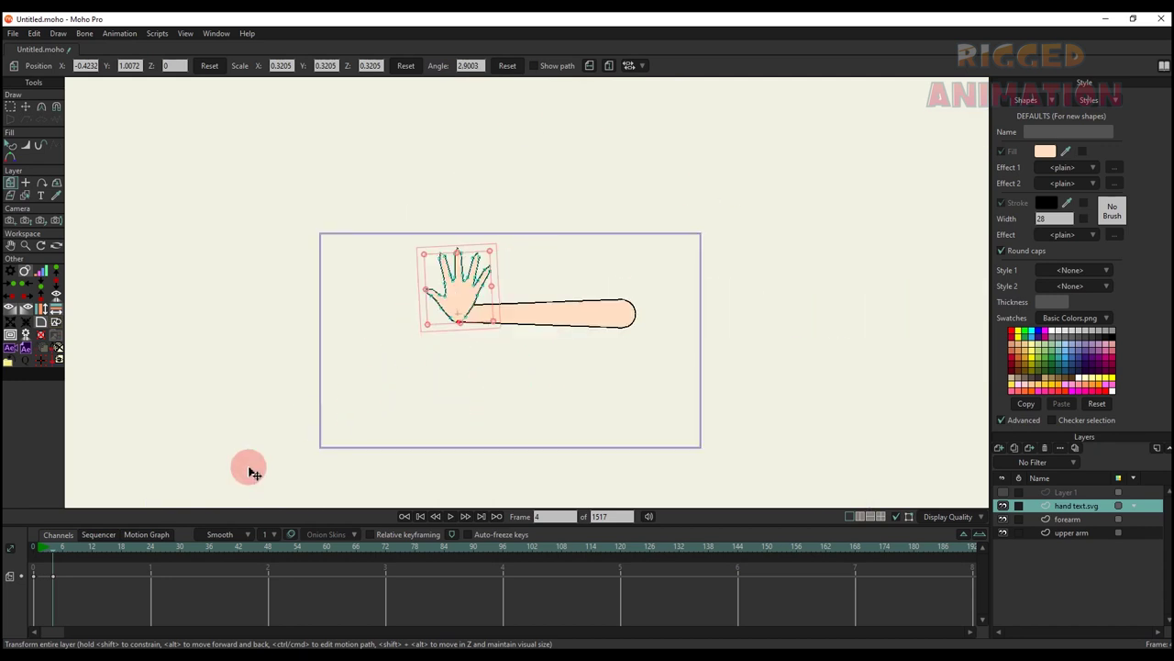
Delete the hand layer's test rotation keyframe at frame 4 and return to frame 0
{"action": "key", "text": "BackSpace"}
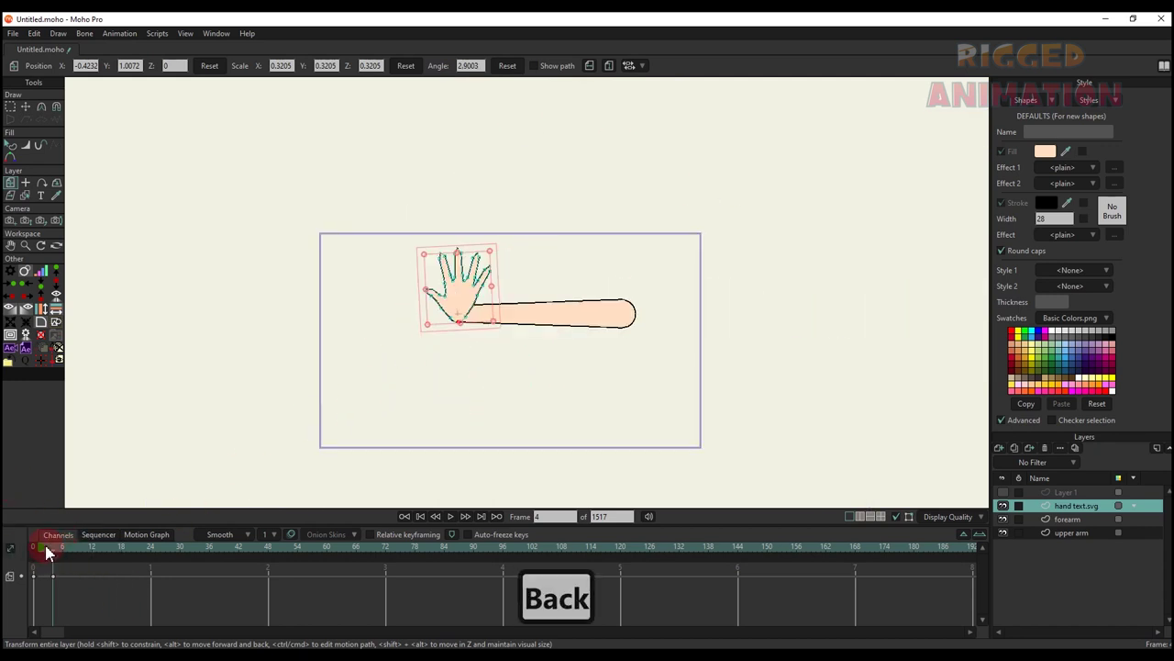
{"action": "left_click_drag", "start_coordinate": [62, 582], "coordinate": [24, 551]}
{"action": "key", "text": "BackSpace"}
{"action": "left_click", "coordinate": [20, 549]}
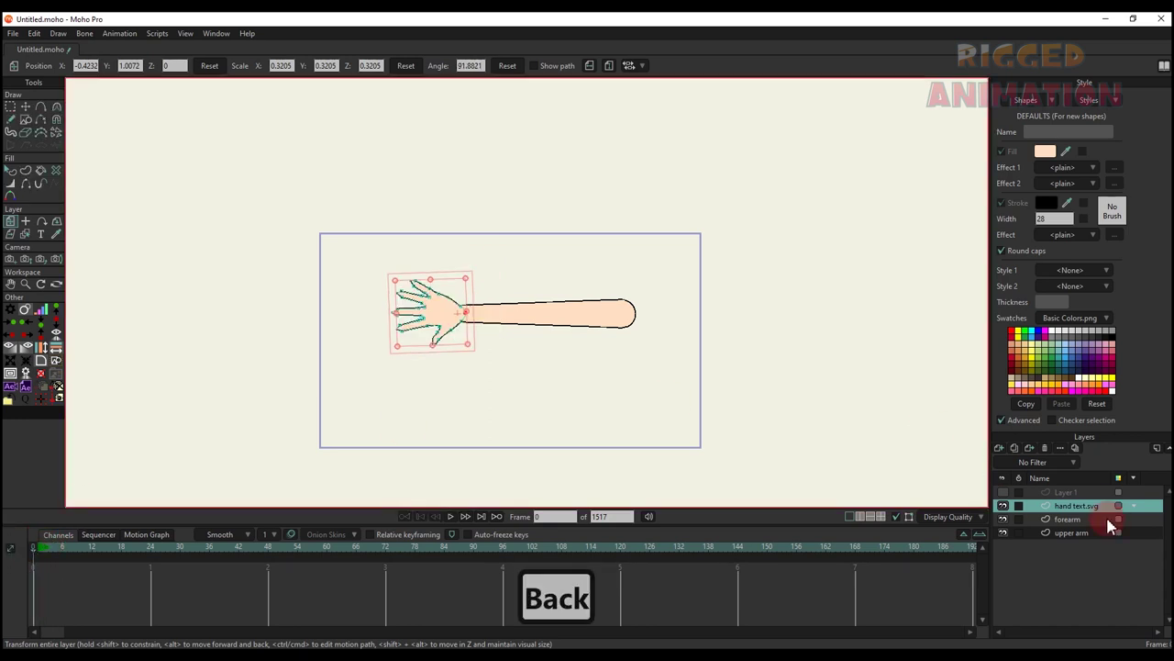
Group the hand, forearm and upper arm layers together and convert the group to a bone layer
{"action": "left_click", "coordinate": [1076, 537], "text": "shift"}
{"action": "right_click", "coordinate": [1084, 503]}
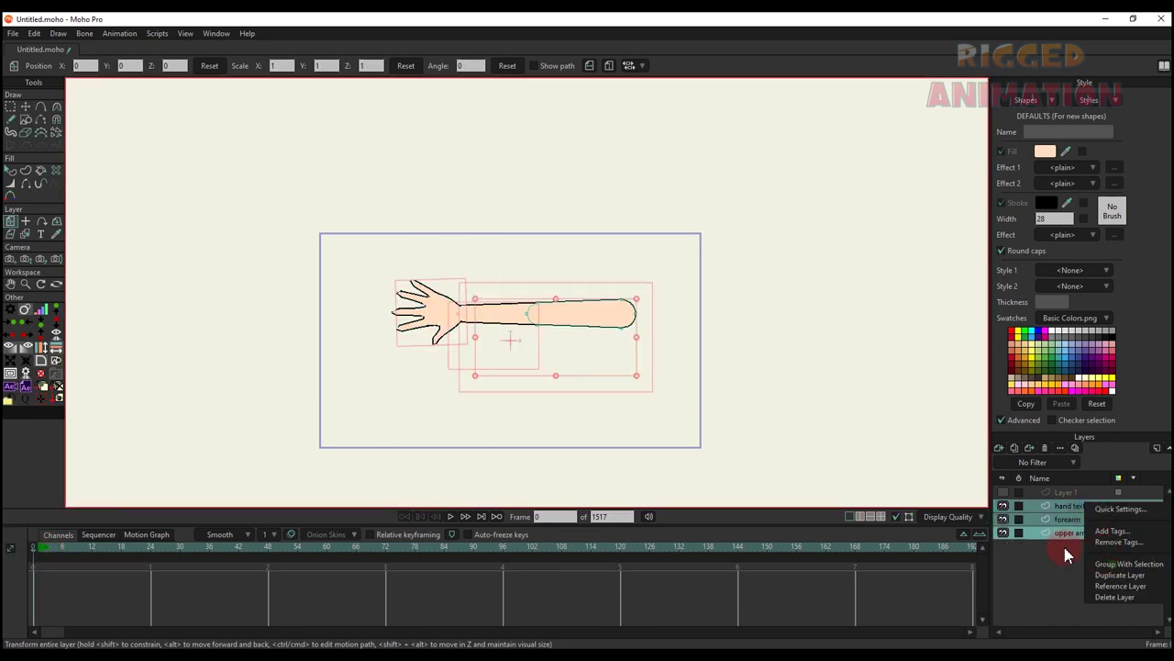
{"action": "left_click", "coordinate": [1129, 564]}
{"action": "left_click", "coordinate": [1054, 505]}
{"action": "right_click", "coordinate": [1082, 497]}
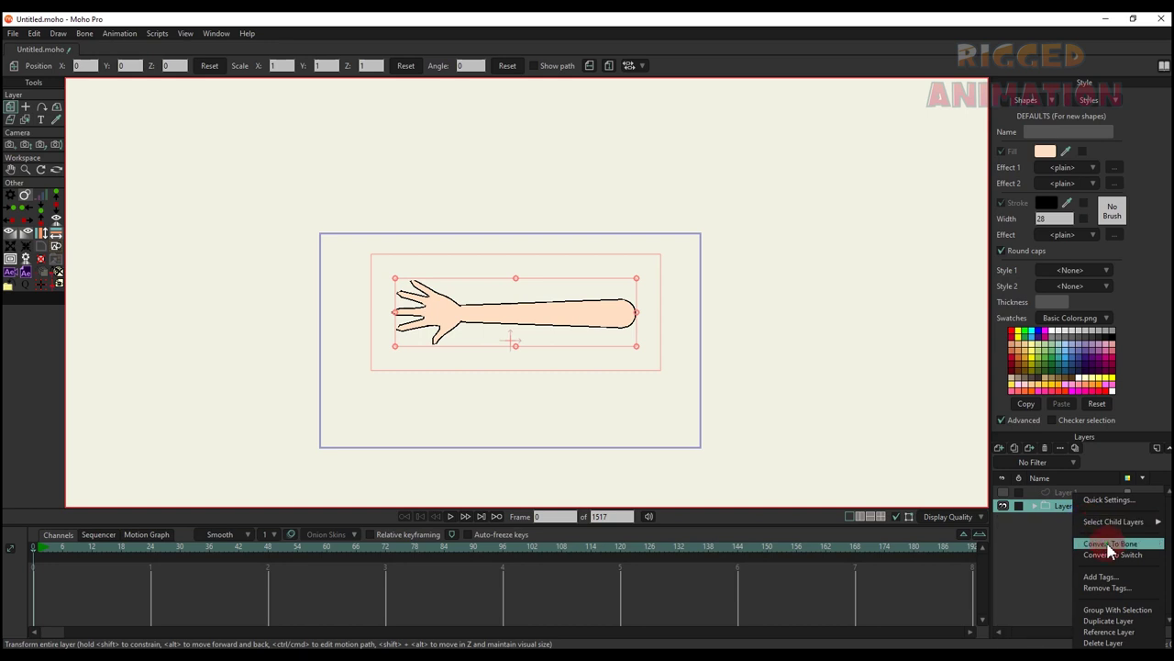
{"action": "left_click", "coordinate": [1110, 544]}
Show the guide circles and add bones from the shoulder center to the elbow and from the elbow to the wrist
{"action": "scroll", "coordinate": [581, 309], "scroll_direction": "up", "scroll_amount": 10}
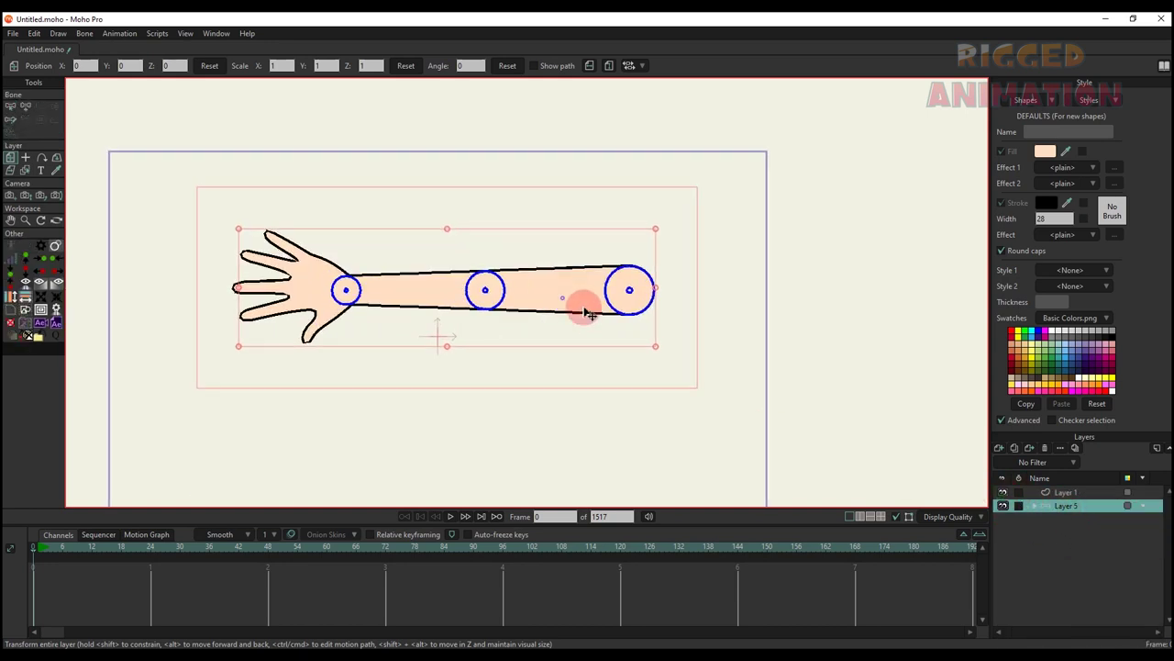
{"action": "key", "text": "a"}
{"action": "scroll", "coordinate": [904, 336], "scroll_direction": "up", "scroll_amount": 2}
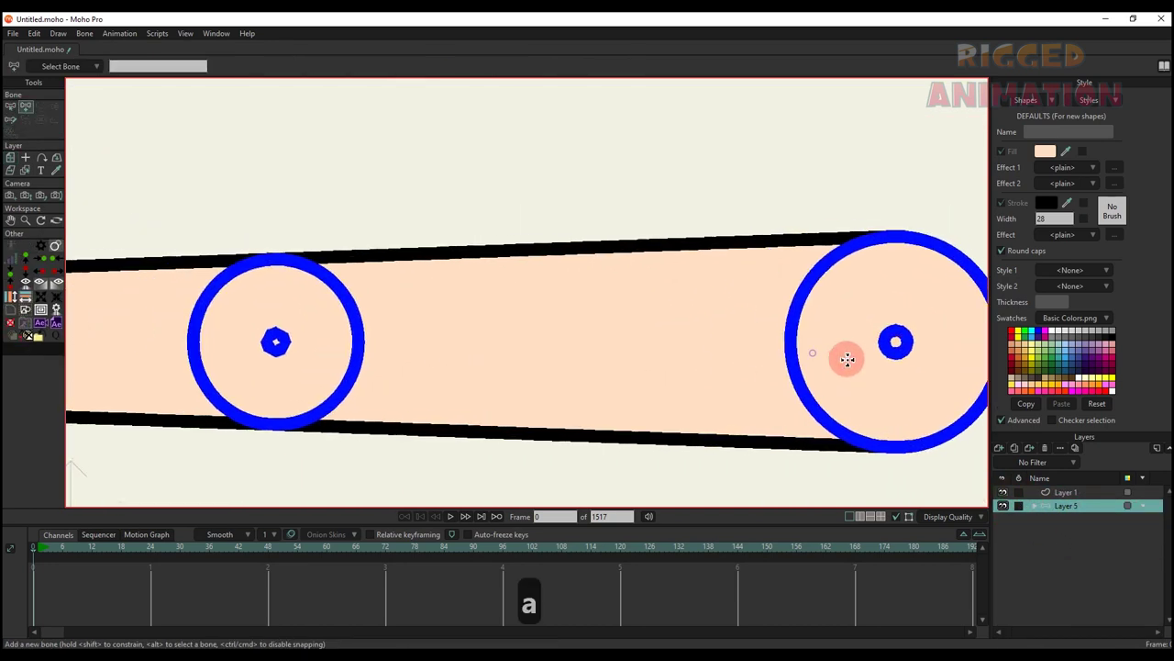
{"action": "left_click_drag", "start_coordinate": [902, 343], "coordinate": [323, 319]}
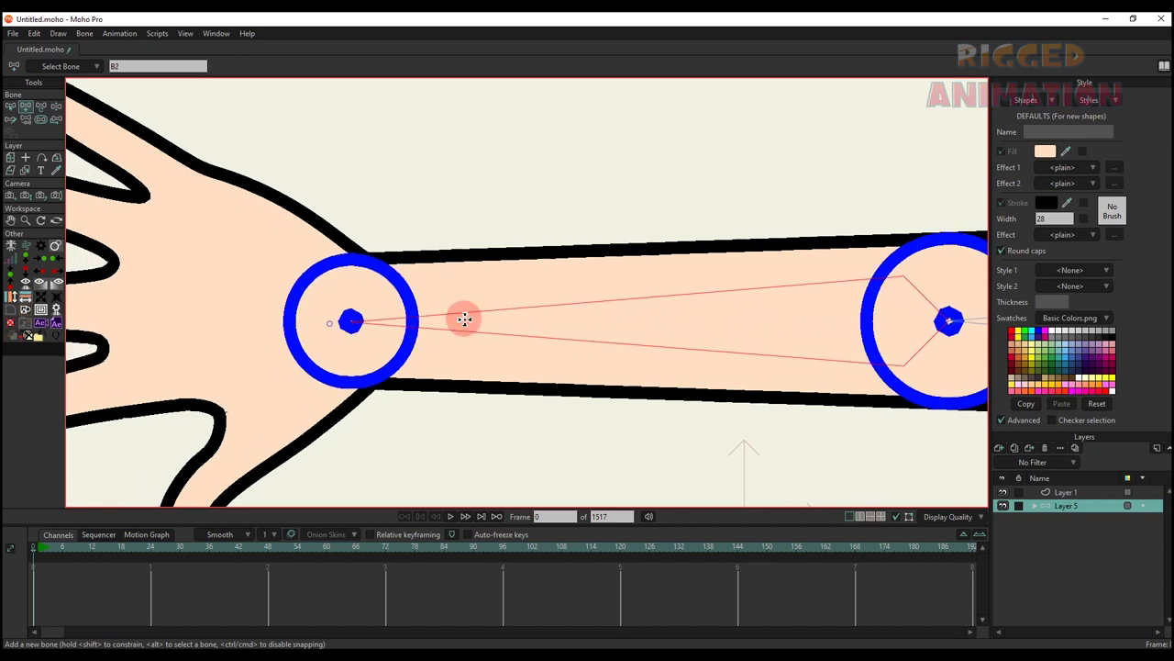
Adjust the forearm bone's tip to sit exactly on the center of the wrist circle
{"action": "left_click_drag", "start_coordinate": [464, 318], "coordinate": [670, 313]}
{"action": "scroll", "coordinate": [576, 316], "scroll_direction": "up", "scroll_amount": 8}
{"action": "key", "text": "y"}
{"action": "scroll", "coordinate": [811, 319], "scroll_direction": "down", "scroll_amount": 1}
{"action": "left_click_drag", "start_coordinate": [813, 319], "coordinate": [791, 315]}
{"action": "key", "text": "t"}
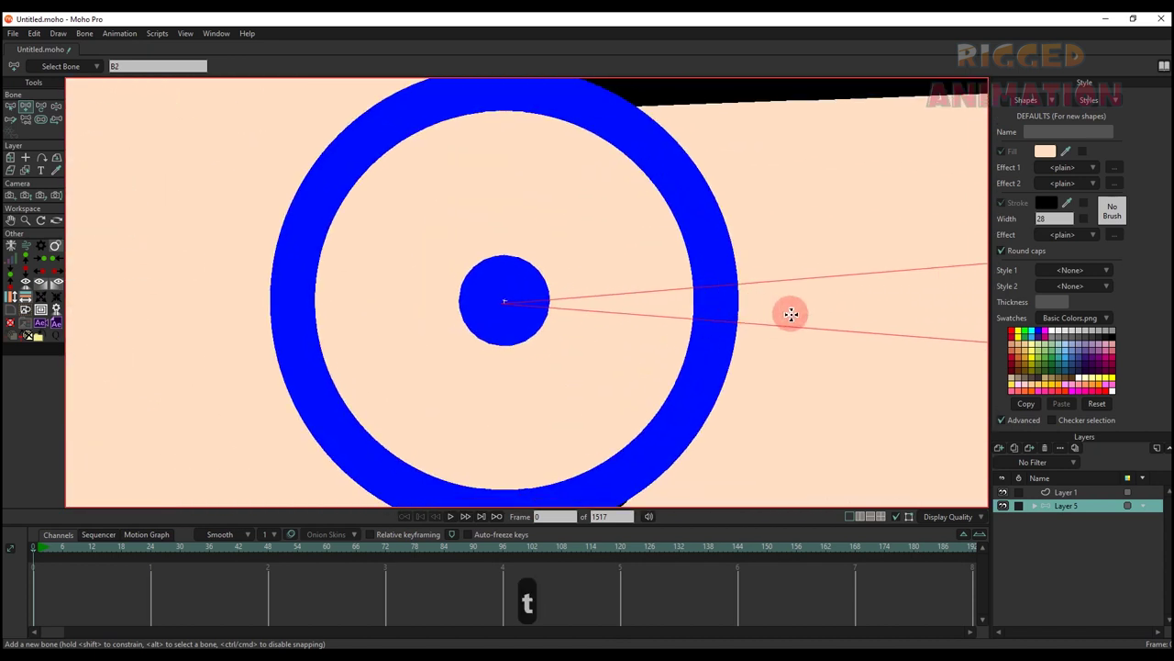
{"action": "key", "text": "t"}
{"action": "left_click_drag", "start_coordinate": [655, 302], "coordinate": [657, 301]}
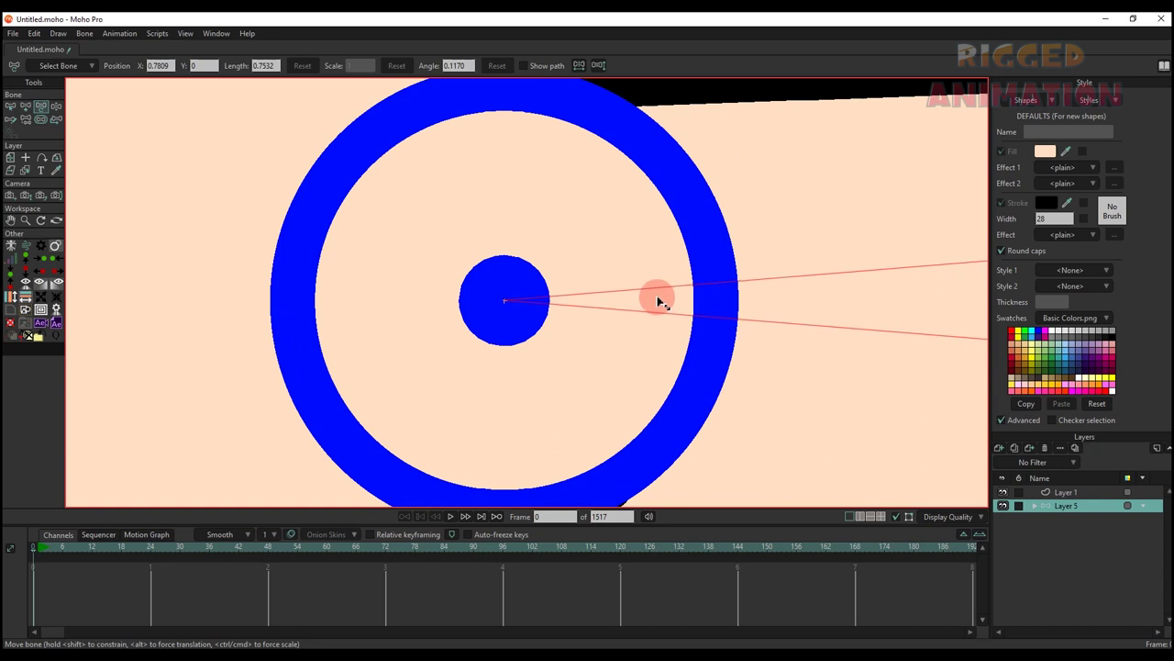
Add a hand bone from the wrist circle's center into the middle finger
{"action": "scroll", "coordinate": [660, 303], "scroll_direction": "down", "scroll_amount": 4}
{"action": "key", "text": "a"}
{"action": "mouse_move", "coordinate": [727, 317]}
{"action": "left_mouse_down"}
{"action": "mouse_move", "coordinate": [231, 270]}
{"action": "mouse_move", "coordinate": [177, 281]}
{"action": "left_mouse_up"}
{"action": "scroll", "coordinate": [400, 263], "scroll_direction": "down", "scroll_amount": 6}
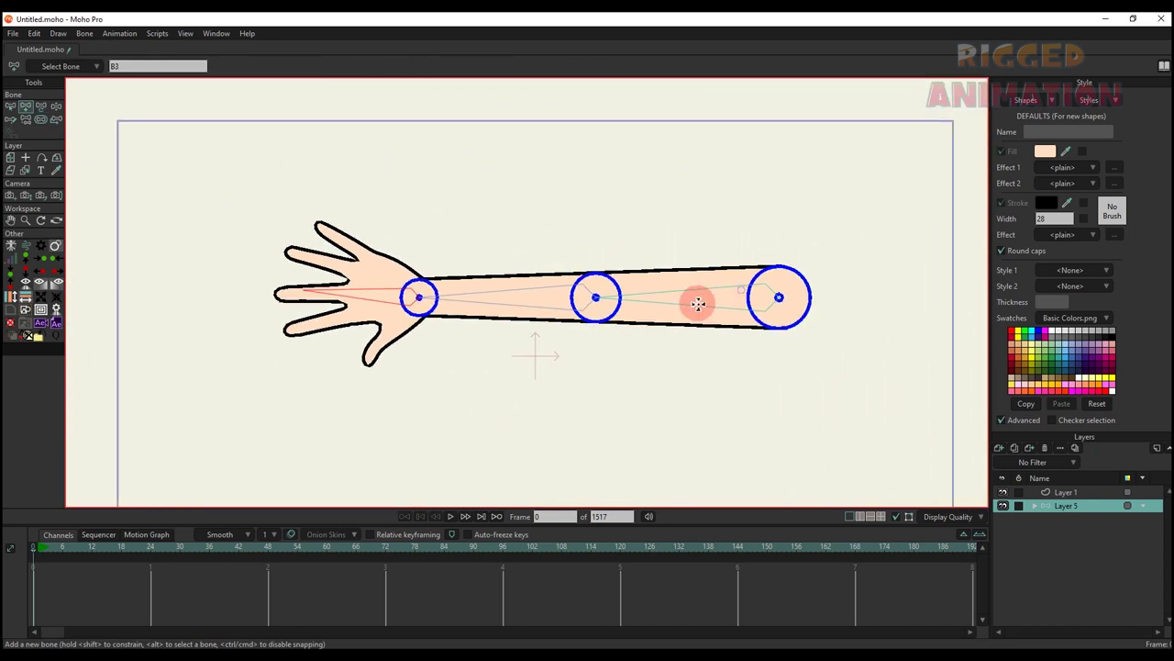
Reduce the strength of all three arm bones to 0.1595
{"action": "key", "text": "b"}
{"action": "key", "text": "s"}
{"action": "scroll", "coordinate": [532, 303], "scroll_direction": "up", "scroll_amount": 3}
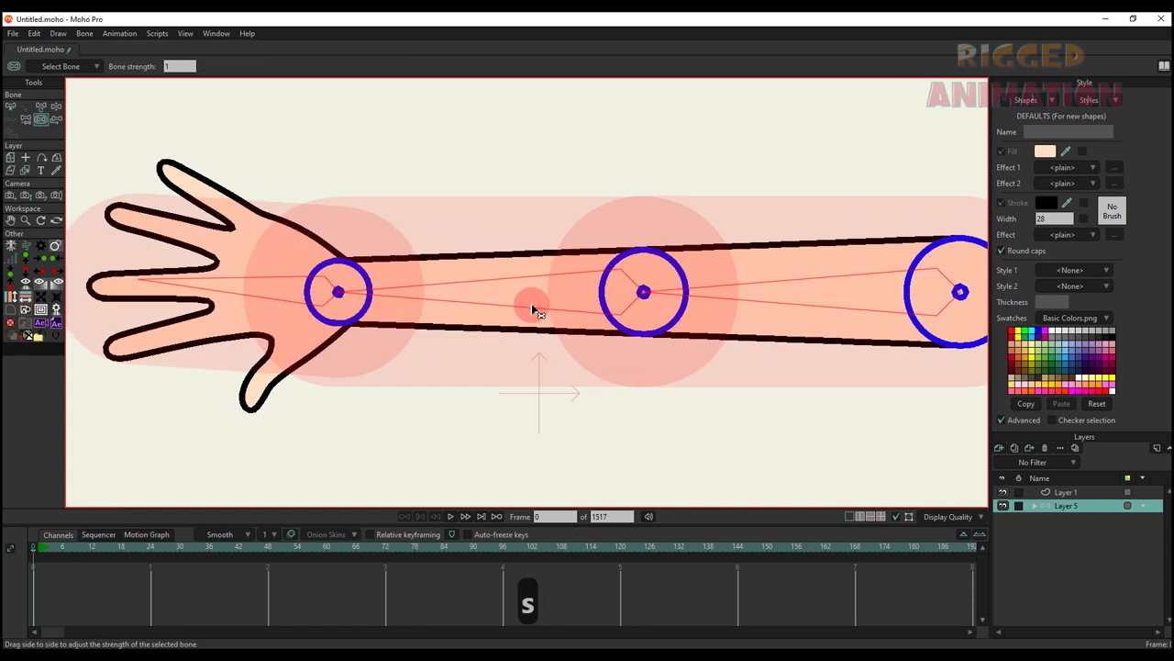
{"action": "left_click_drag", "start_coordinate": [513, 307], "coordinate": [465, 310]}
{"action": "scroll", "coordinate": [682, 287], "scroll_direction": "down", "scroll_amount": 2}
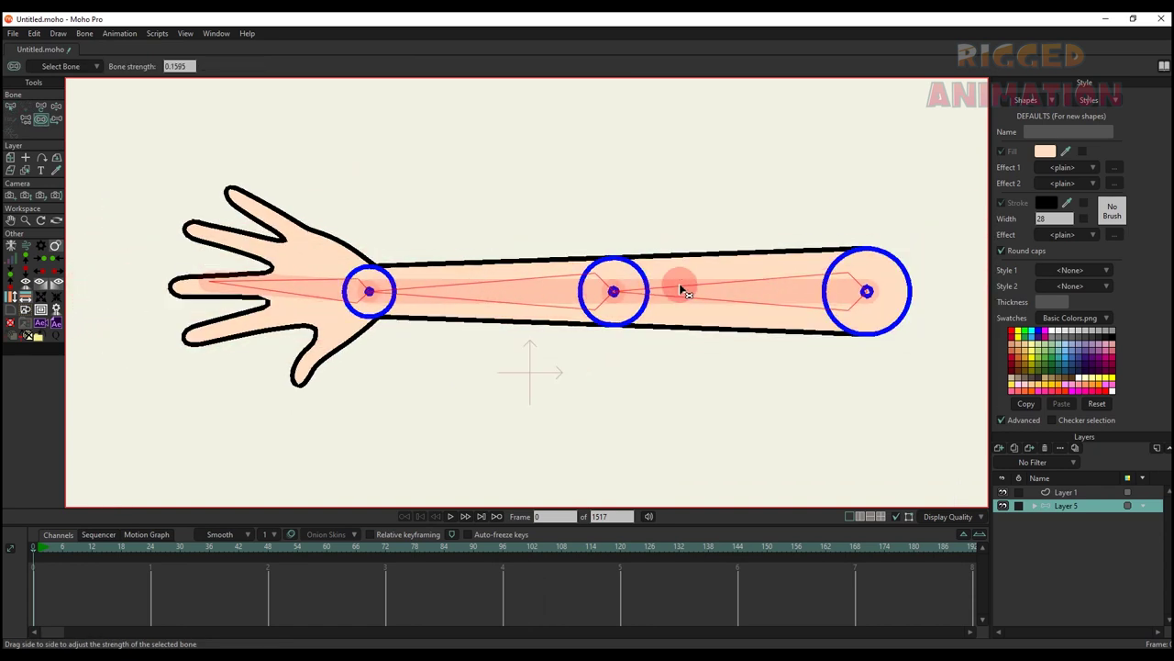
Hide the guide circles layer and bind all points of the upper arm layer to the upper arm bone
{"action": "right_click", "coordinate": [713, 273], "text": "alt"}
{"action": "key", "text": "b"}
{"action": "scroll", "coordinate": [721, 288], "scroll_direction": "down", "scroll_amount": 1}
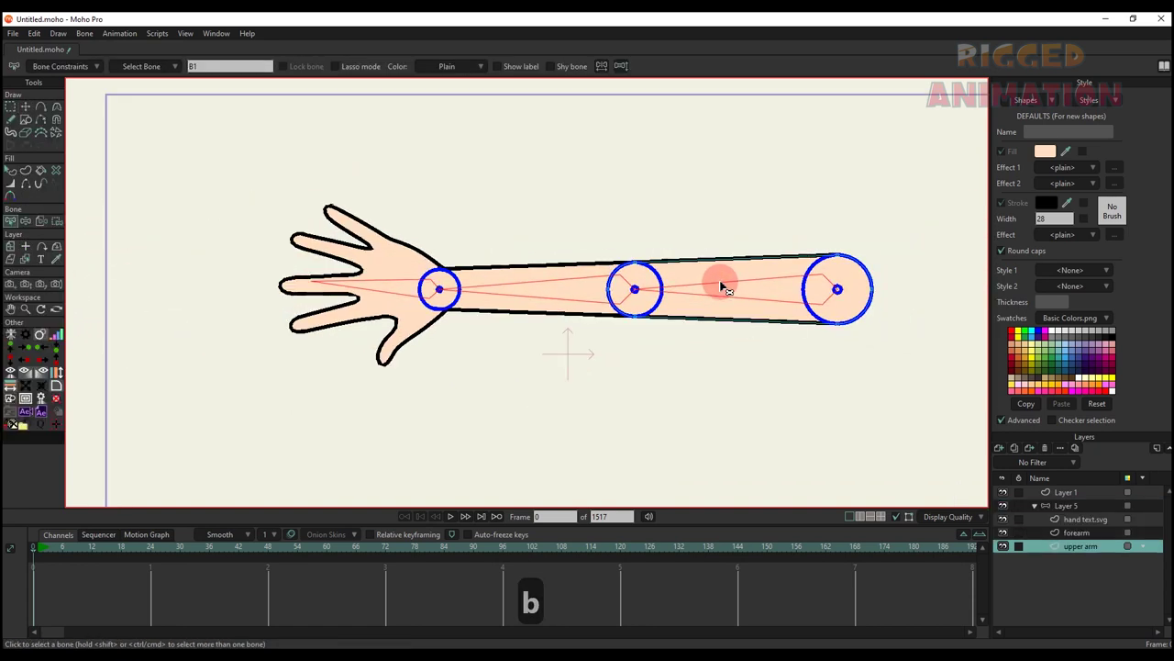
{"action": "left_click_drag", "start_coordinate": [721, 288], "coordinate": [670, 274]}
{"action": "key", "text": "i"}
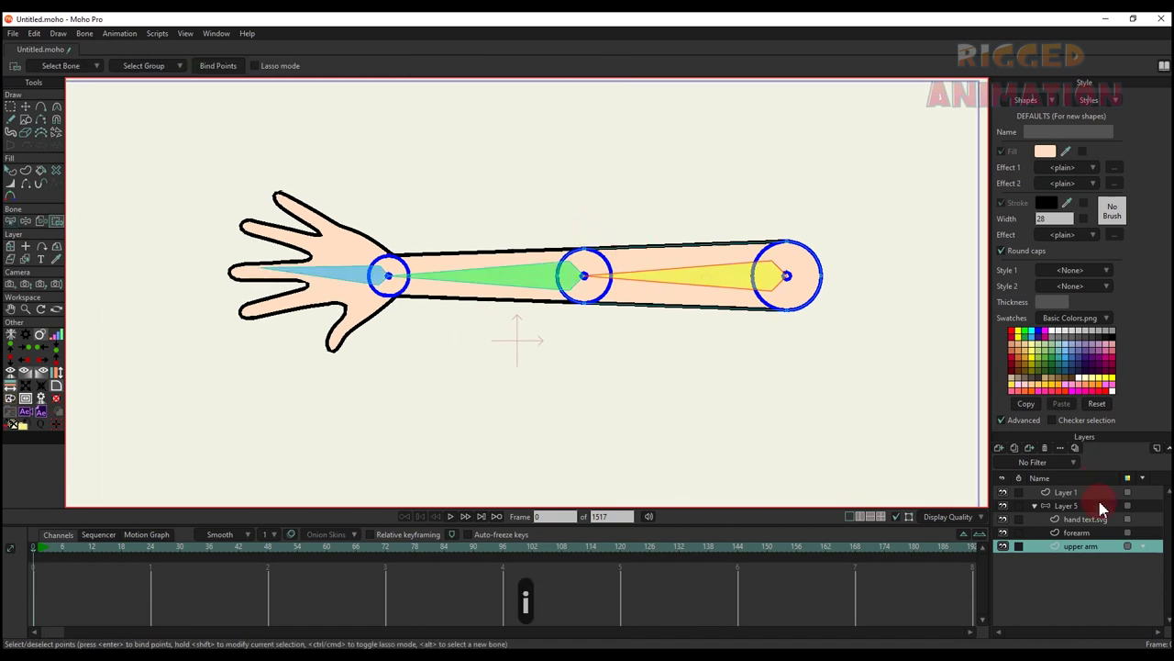
{"action": "left_click", "coordinate": [1002, 493]}
{"action": "left_click_drag", "start_coordinate": [542, 207], "coordinate": [1006, 420]}
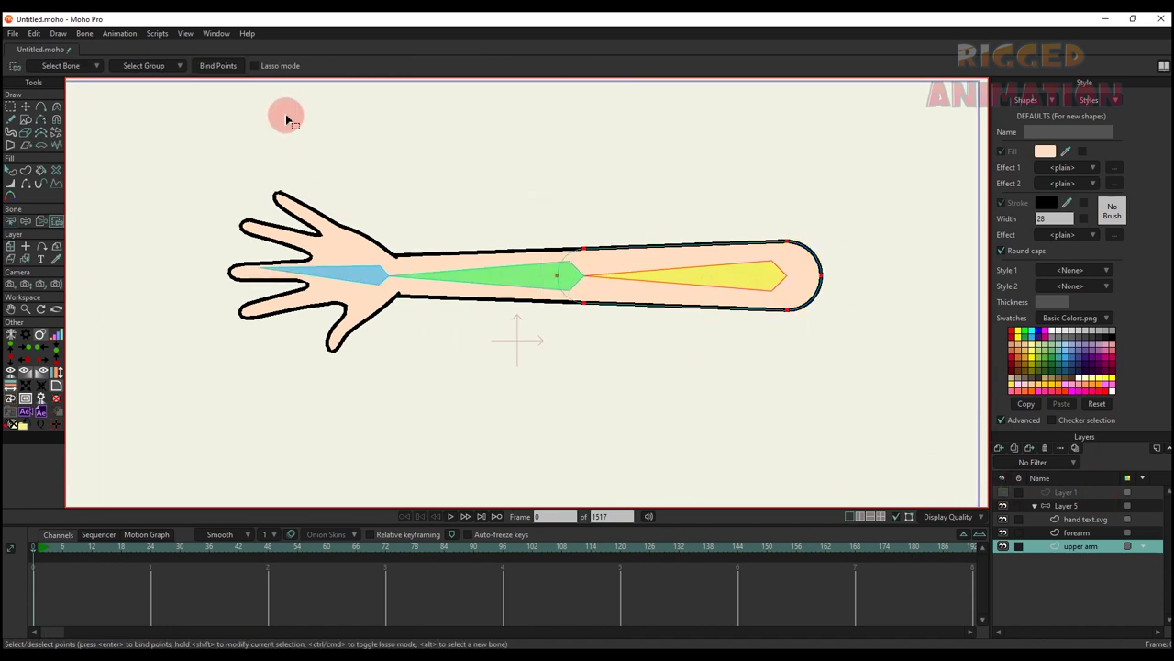
Bind all points of the forearm layer to the forearm bone between elbow and wrist
{"action": "key", "text": "b"}
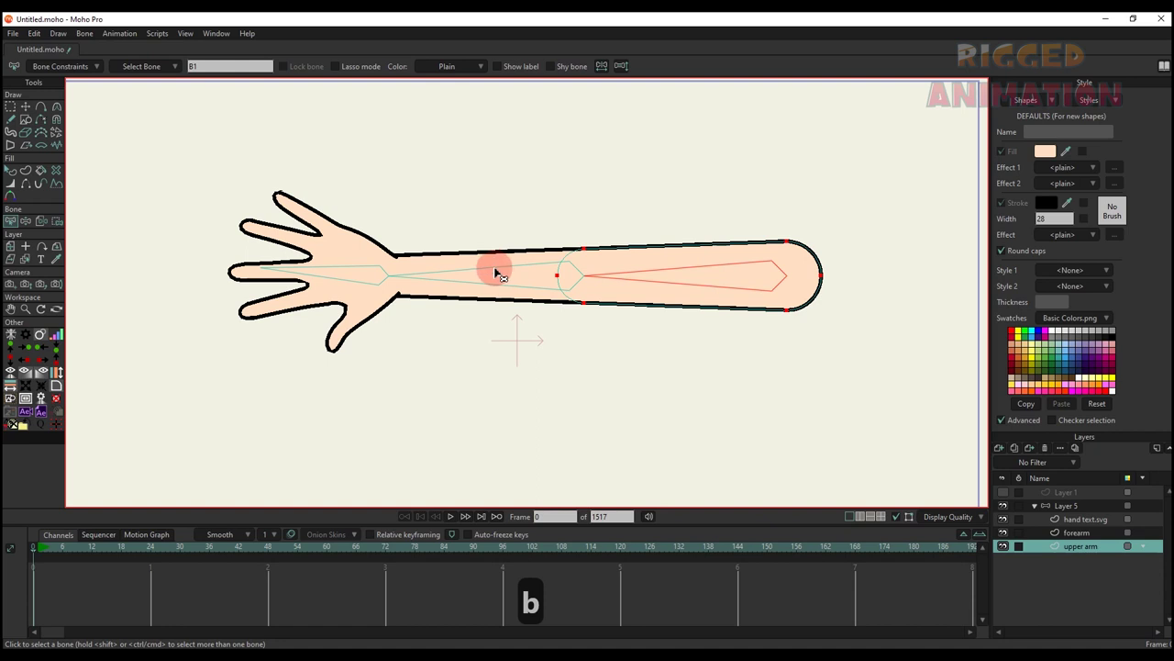
{"action": "left_click", "coordinate": [496, 272]}
{"action": "right_click", "coordinate": [483, 256], "text": "alt"}
{"action": "left_click_drag", "start_coordinate": [332, 199], "coordinate": [788, 396]}
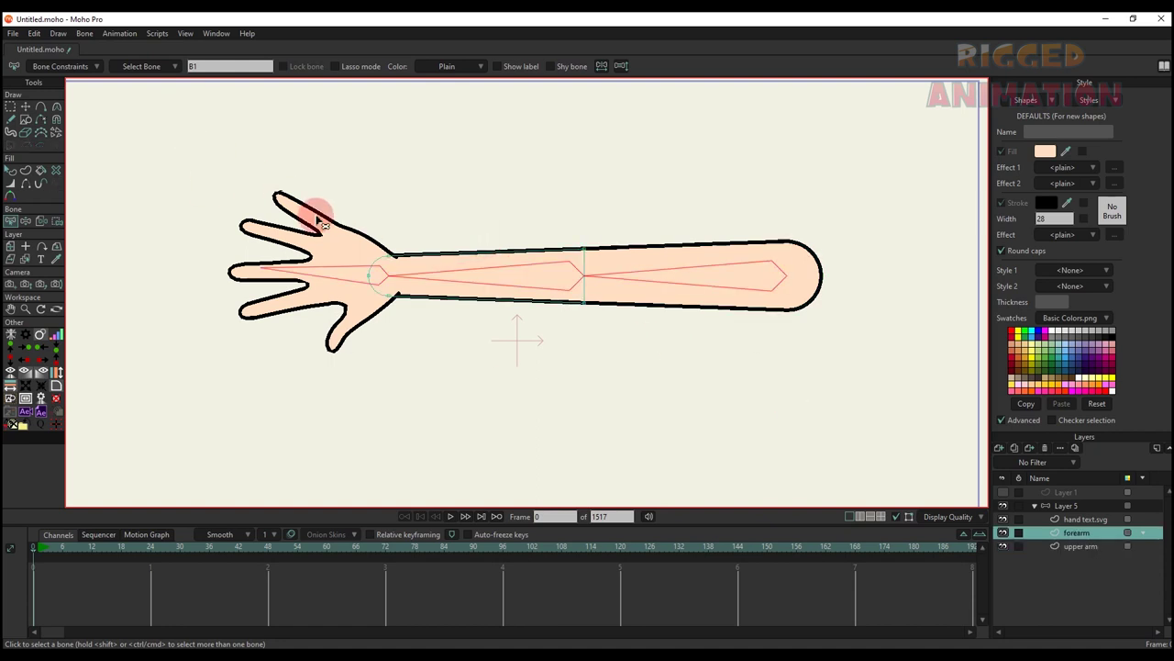
{"action": "key", "text": "b"}
{"action": "left_click", "coordinate": [440, 242]}
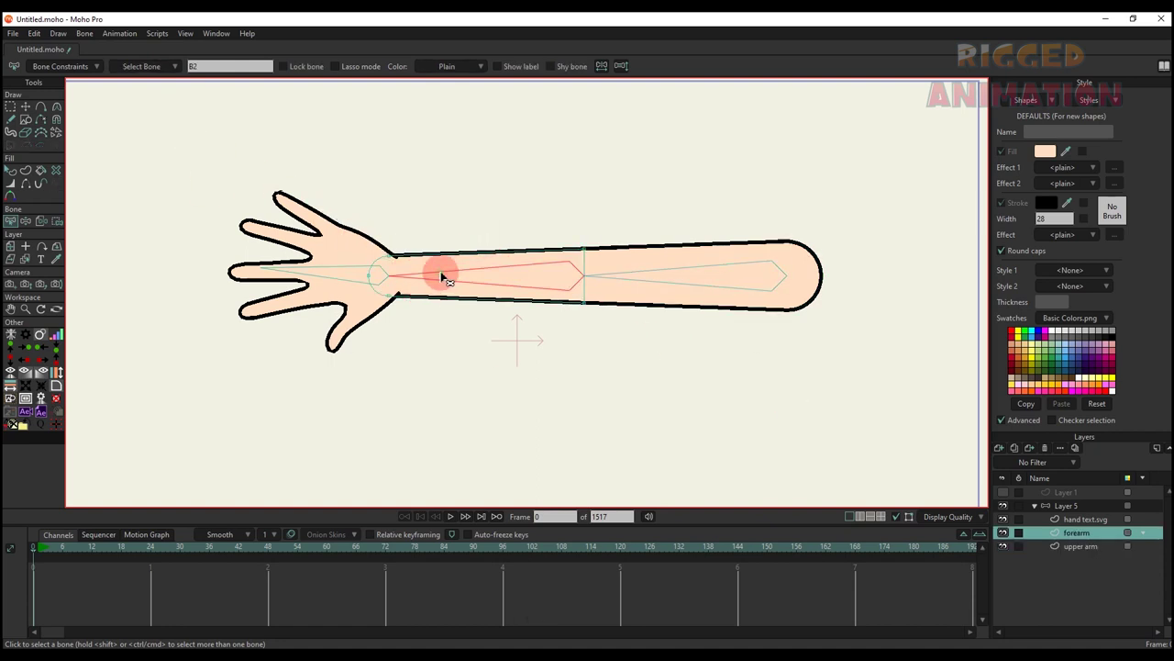
{"action": "key", "text": "i"}
{"action": "left_click_drag", "start_coordinate": [329, 210], "coordinate": [743, 375]}
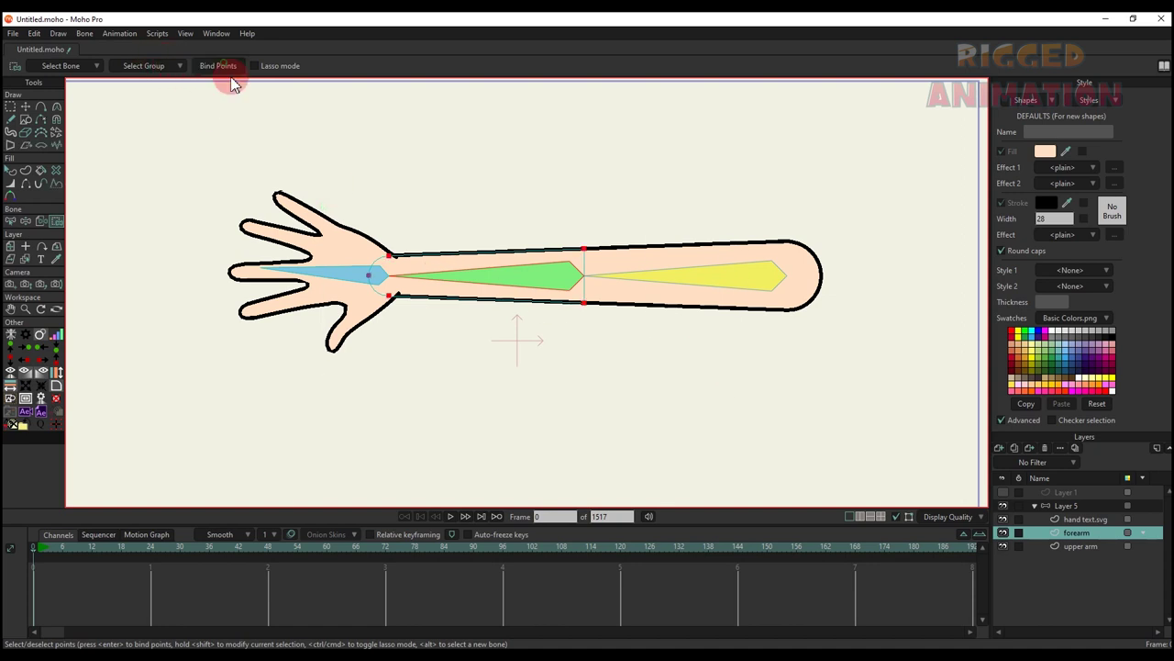
Bind all points of the hand text.svg layer to the hand bone
{"action": "key", "text": "b"}
{"action": "left_click", "coordinate": [346, 264]}
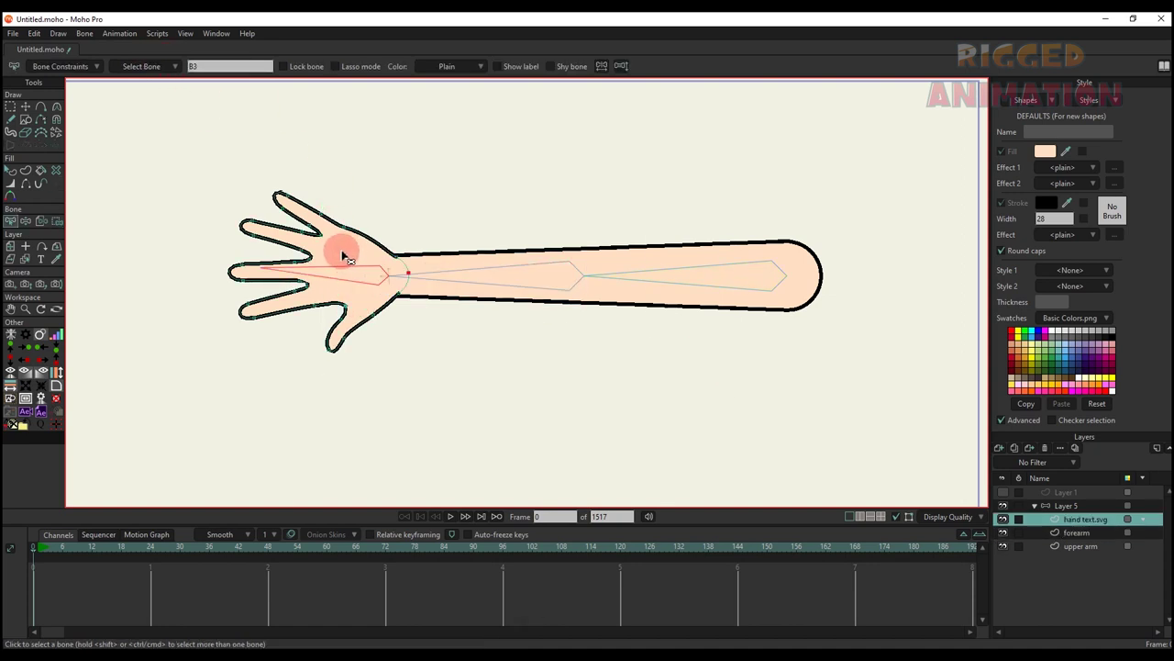
{"action": "key", "text": "i"}
{"action": "left_click_drag", "start_coordinate": [223, 154], "coordinate": [634, 449]}
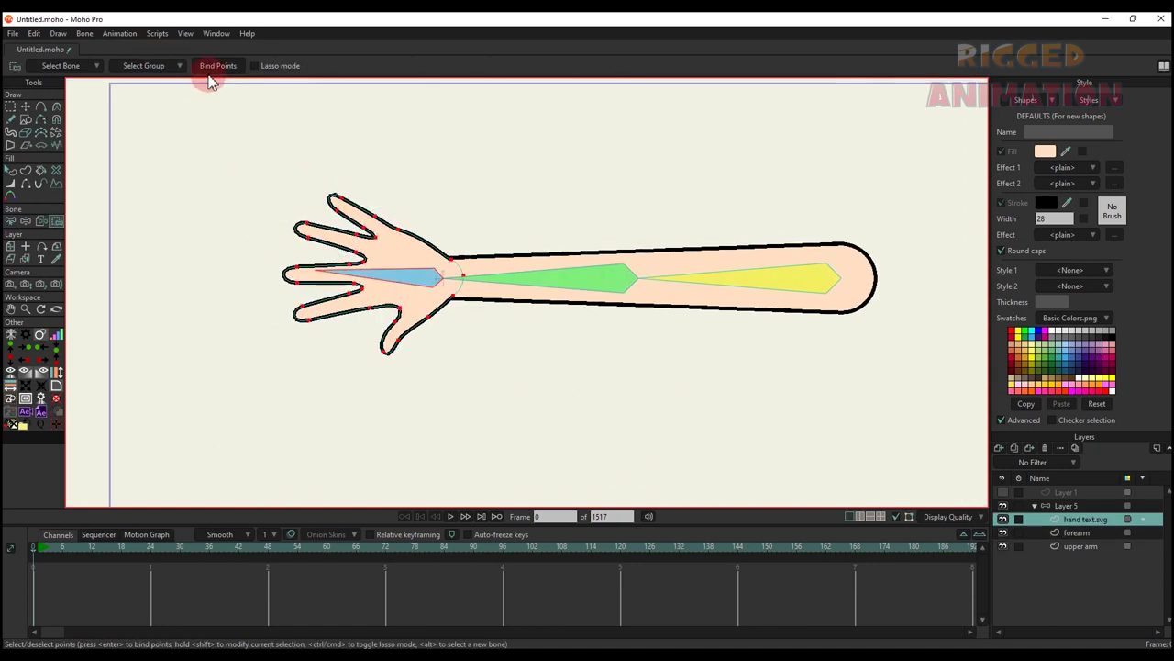
Pose the arm in Layer 5 at frame 11 by rotating its bones so the upper arm slopes down and the elbow bends
{"action": "left_click", "coordinate": [1074, 505]}
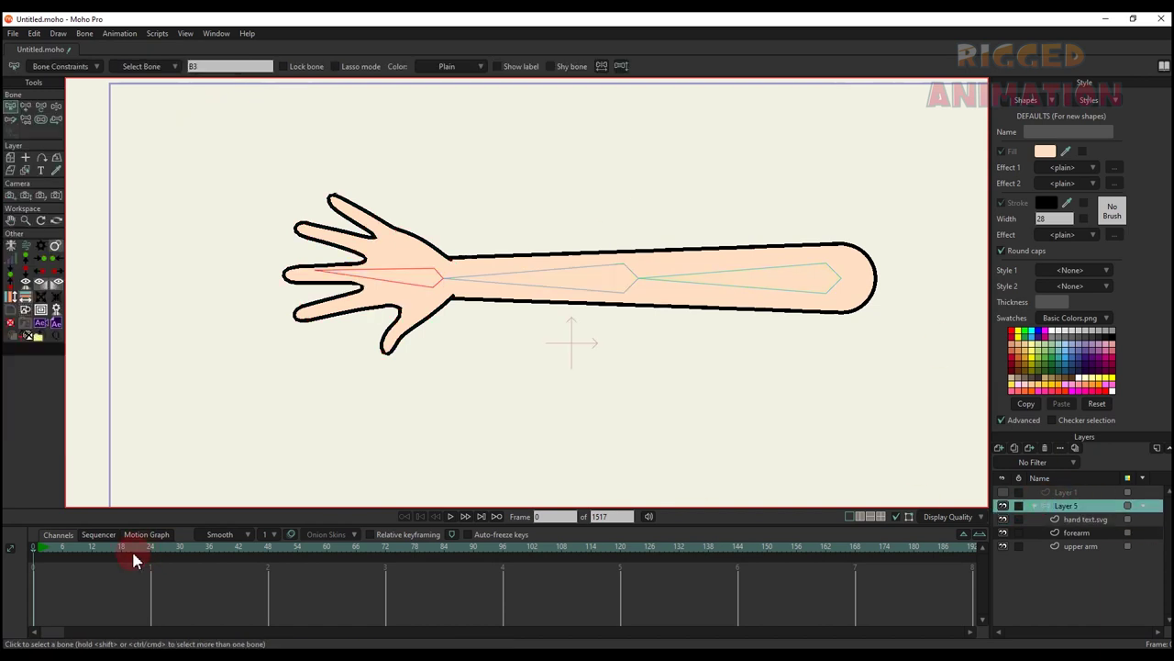
{"action": "left_click", "coordinate": [87, 549]}
{"action": "left_click", "coordinate": [624, 289]}
{"action": "key", "text": "t"}
{"action": "left_click_drag", "start_coordinate": [624, 289], "coordinate": [669, 336]}
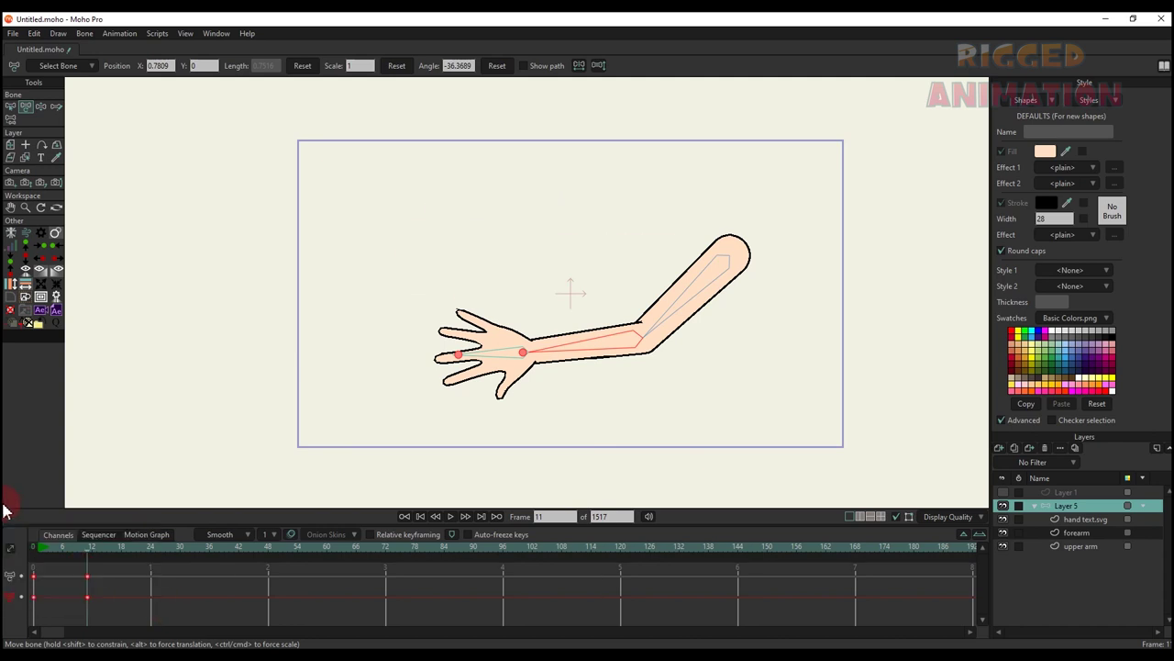
{"action": "key", "text": "BackSpace"}
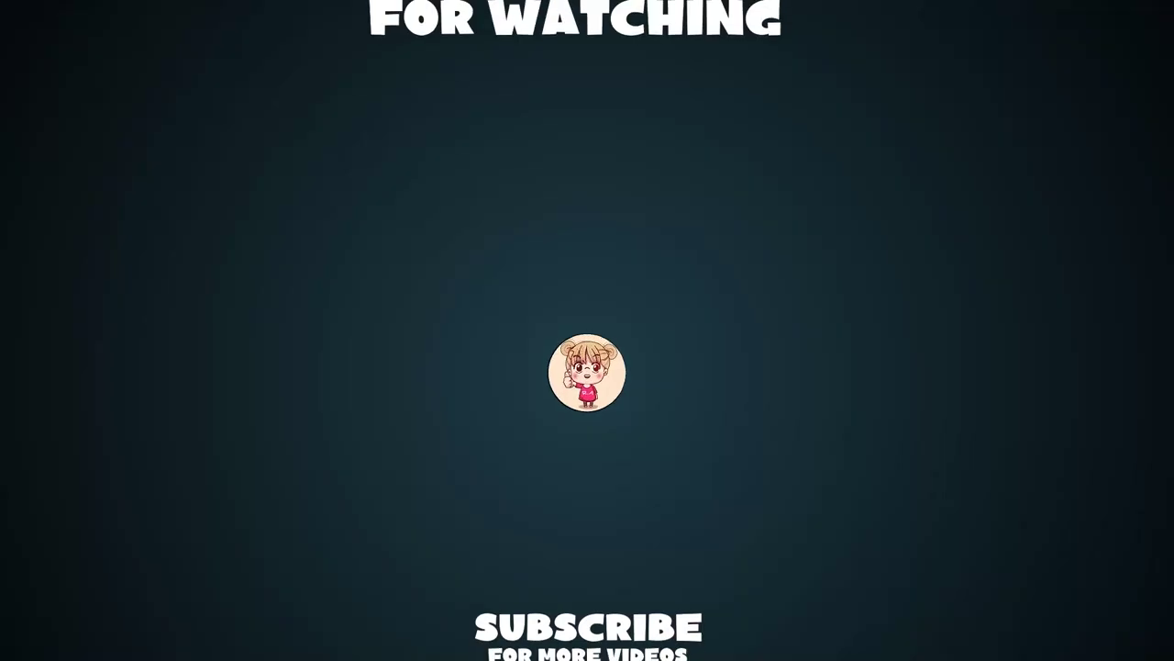